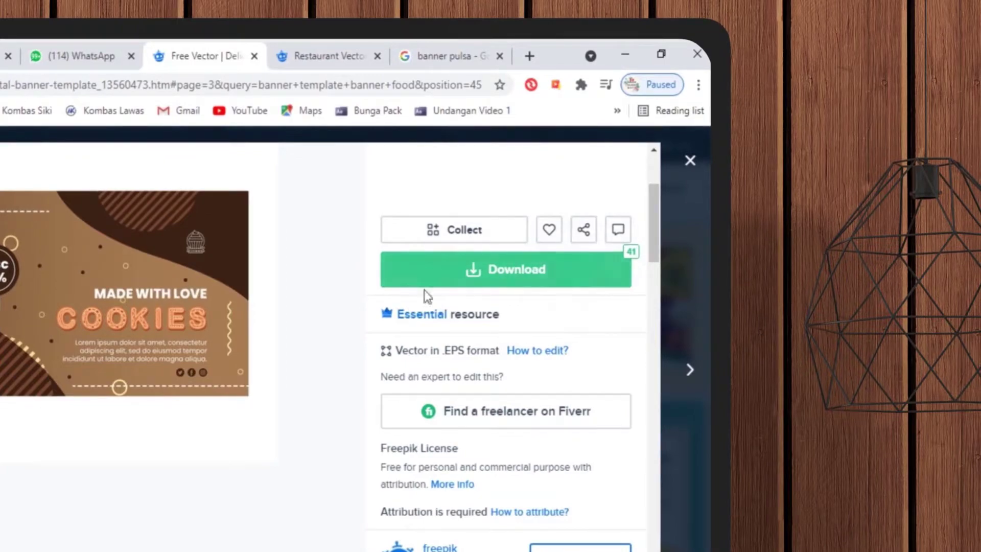
Begin downloading the cookies banner template and open its 'More info' licence page in a new tab.
{"action": "left_click", "coordinate": [472, 272]}
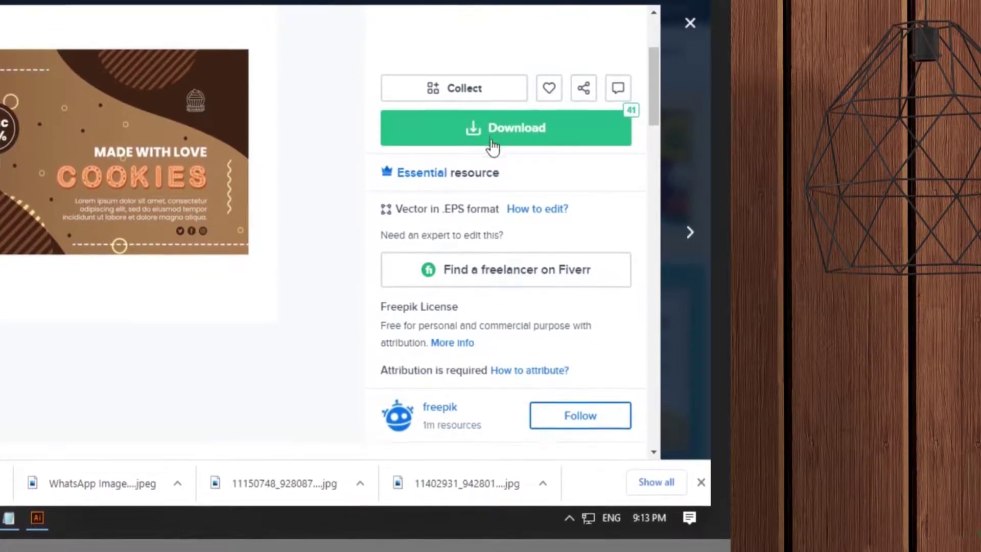
{"action": "scroll", "coordinate": [509, 255], "scroll_direction": "down", "scroll_amount": 2}
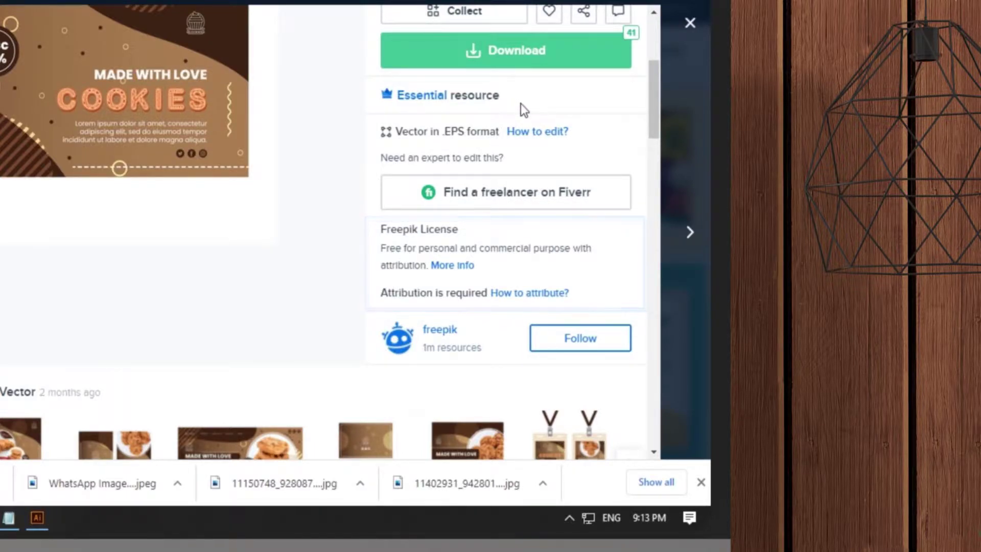
{"action": "scroll", "coordinate": [193, 178], "scroll_direction": "up", "scroll_amount": 2}
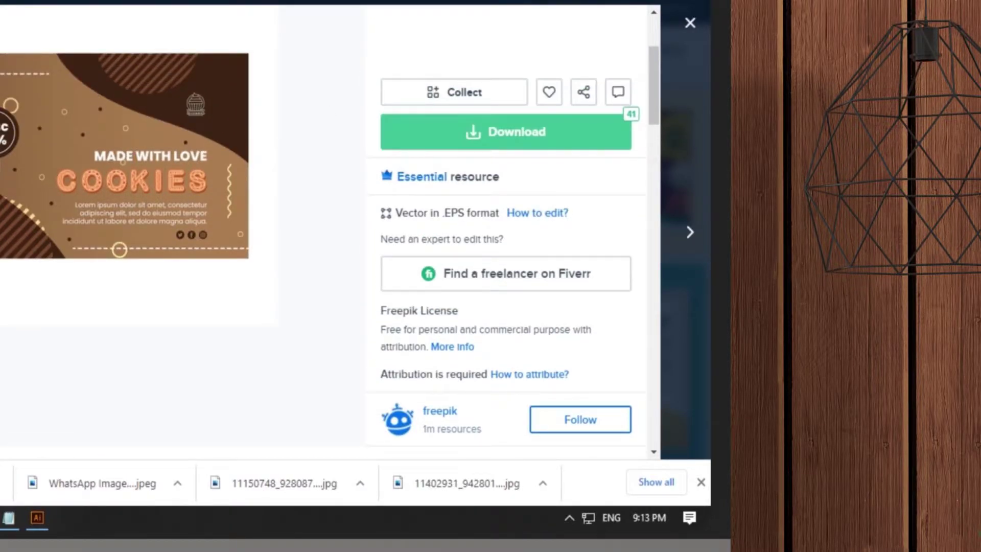
{"action": "scroll", "coordinate": [367, 85], "scroll_direction": "down", "scroll_amount": 2}
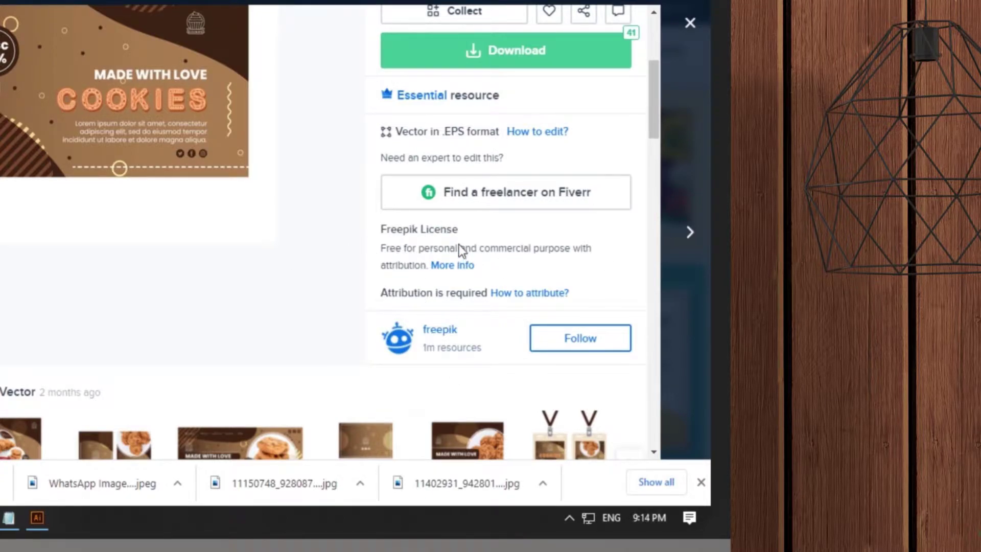
{"action": "scroll", "coordinate": [461, 250], "scroll_direction": "down", "scroll_amount": 2}
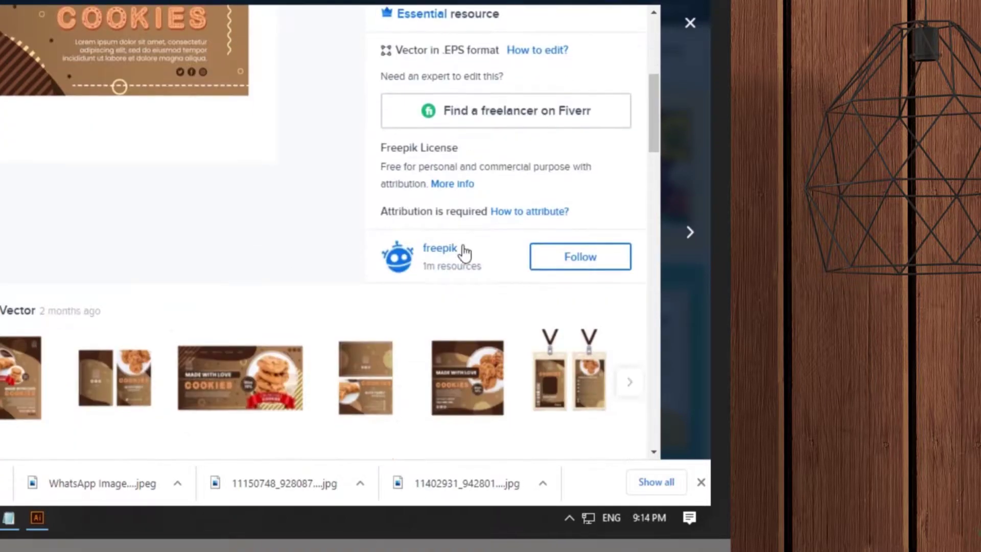
{"action": "right_click", "coordinate": [457, 187]}
{"action": "left_click", "coordinate": [465, 194]}
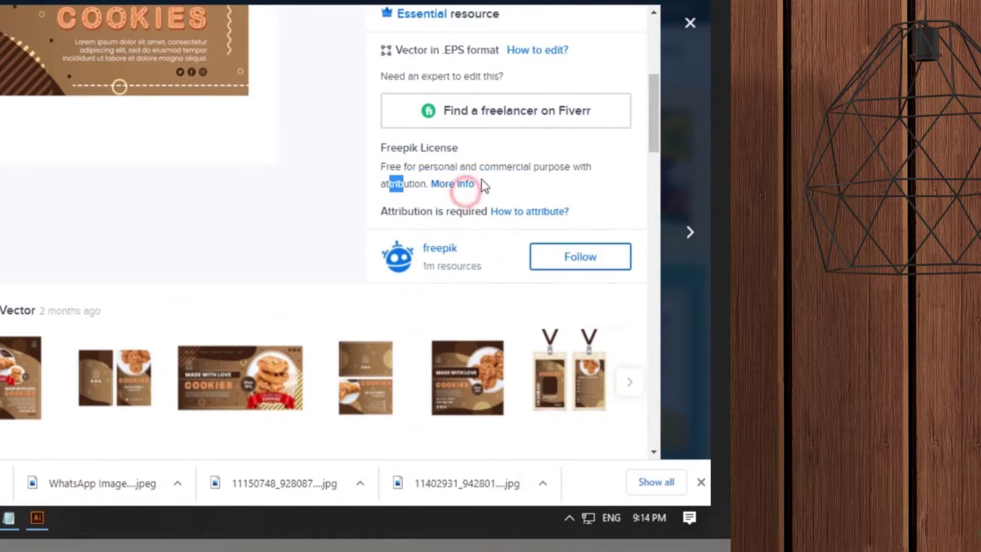
Copy the web attribution link from the How to attribute guide, then show Printed Elements guidance.
{"action": "left_click", "coordinate": [529, 211]}
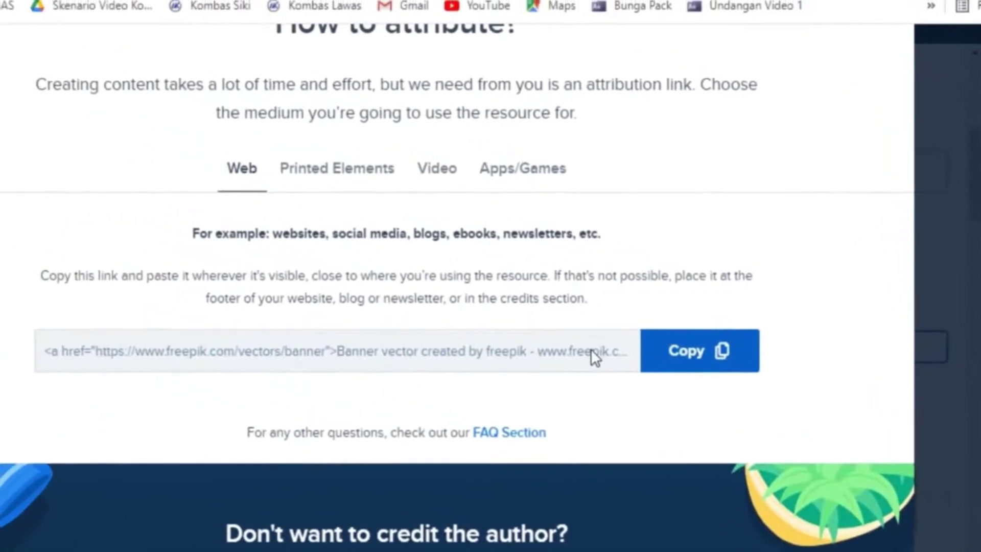
{"action": "left_click", "coordinate": [477, 283]}
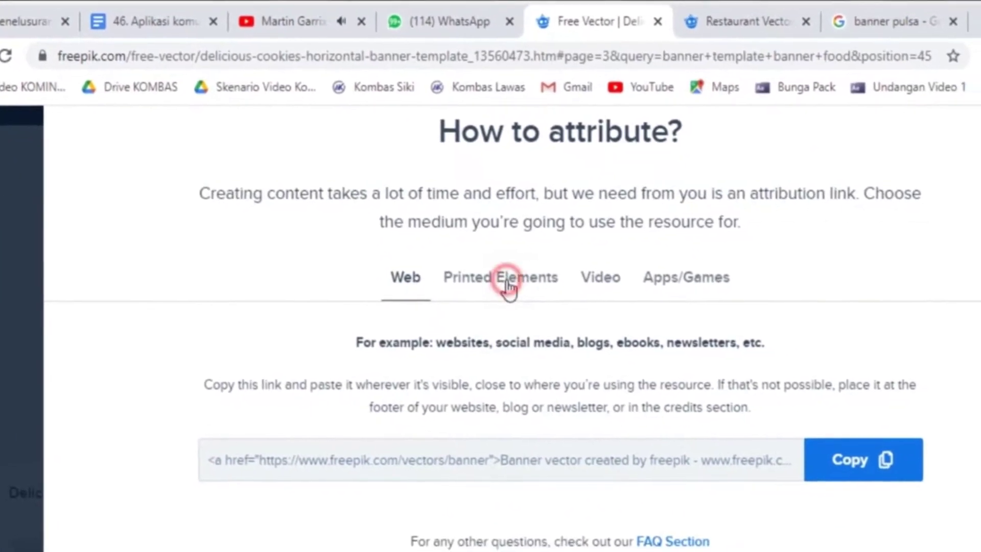
{"action": "left_click", "coordinate": [538, 293]}
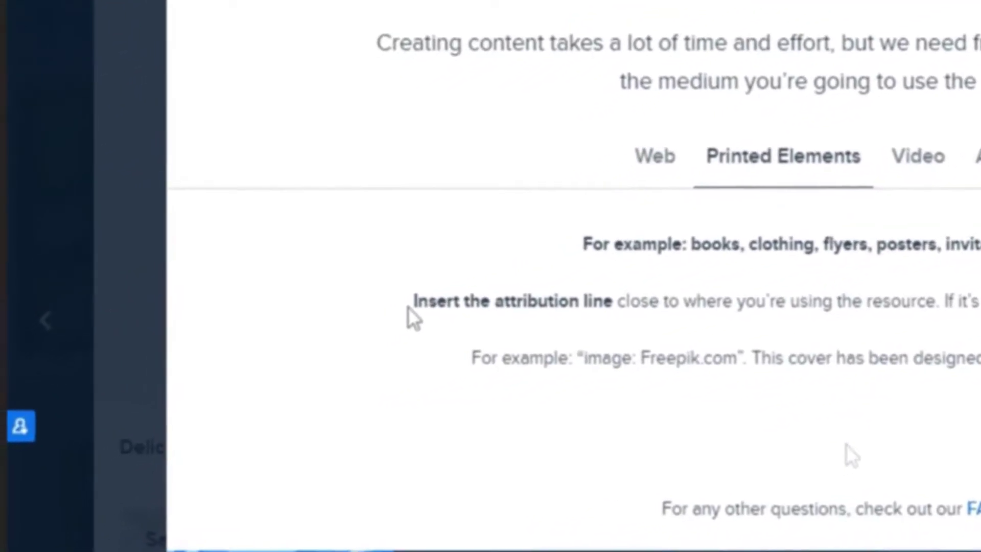
Highlight the attribution instruction and the example credit 'image: Freepik.com'.
{"action": "left_click", "coordinate": [221, 385]}
{"action": "mouse_move", "coordinate": [449, 295]}
{"action": "left_mouse_down"}
{"action": "mouse_move", "coordinate": [642, 280]}
{"action": "mouse_move", "coordinate": [510, 276]}
{"action": "left_mouse_up"}
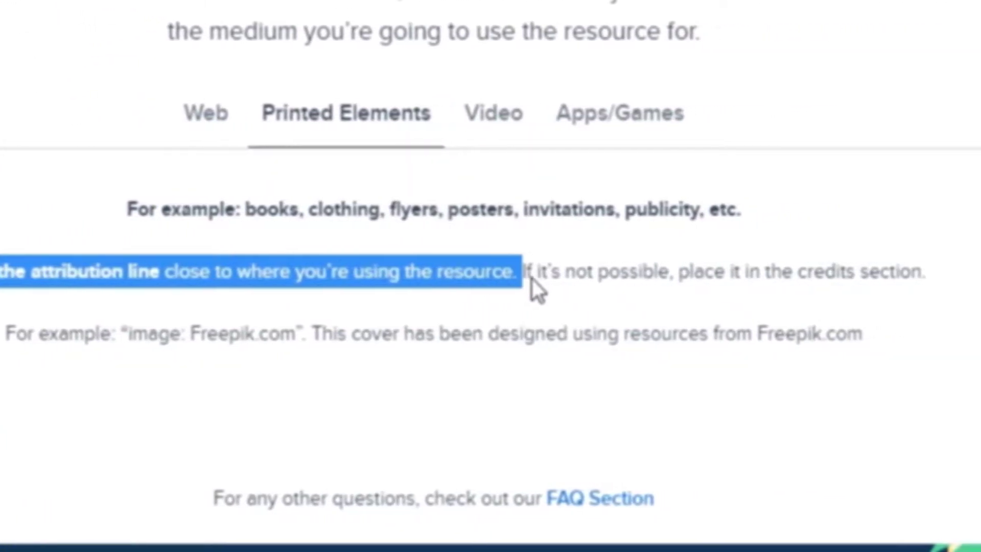
{"action": "mouse_move", "coordinate": [510, 272]}
{"action": "left_mouse_down"}
{"action": "mouse_move", "coordinate": [712, 301]}
{"action": "mouse_move", "coordinate": [772, 271]}
{"action": "left_mouse_up"}
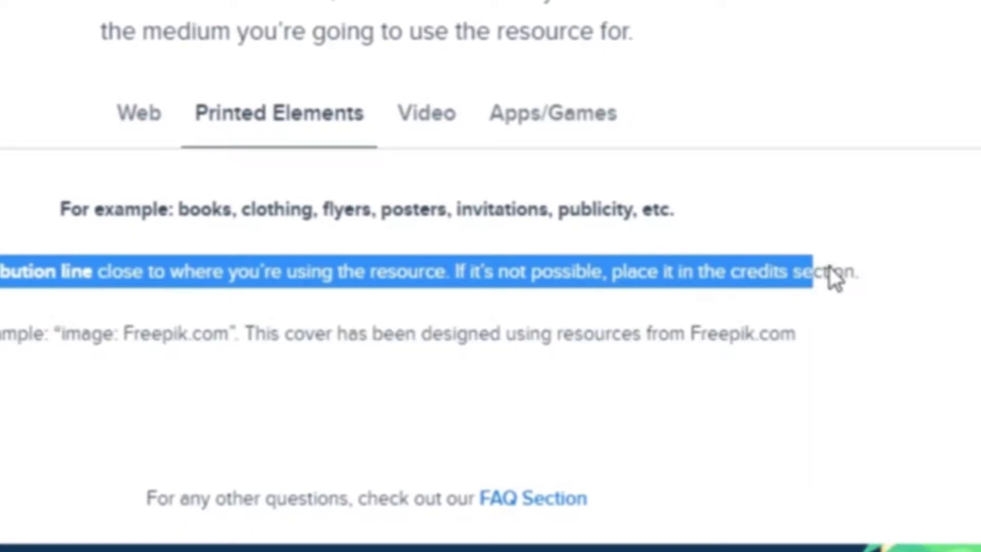
{"action": "left_click", "coordinate": [744, 247]}
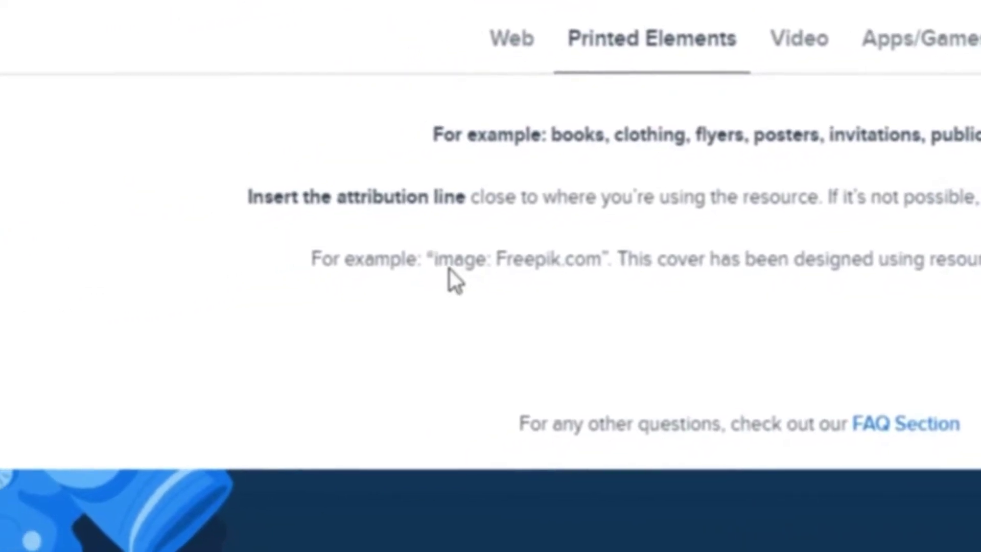
{"action": "left_click", "coordinate": [508, 273]}
{"action": "left_click_drag", "start_coordinate": [503, 265], "coordinate": [601, 257]}
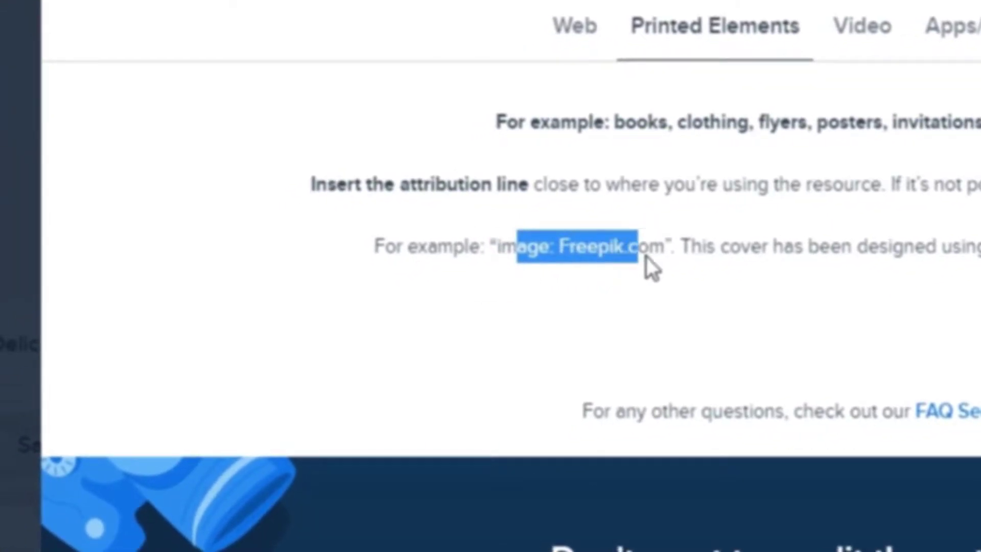
{"action": "left_click_drag", "start_coordinate": [781, 256], "coordinate": [909, 271]}
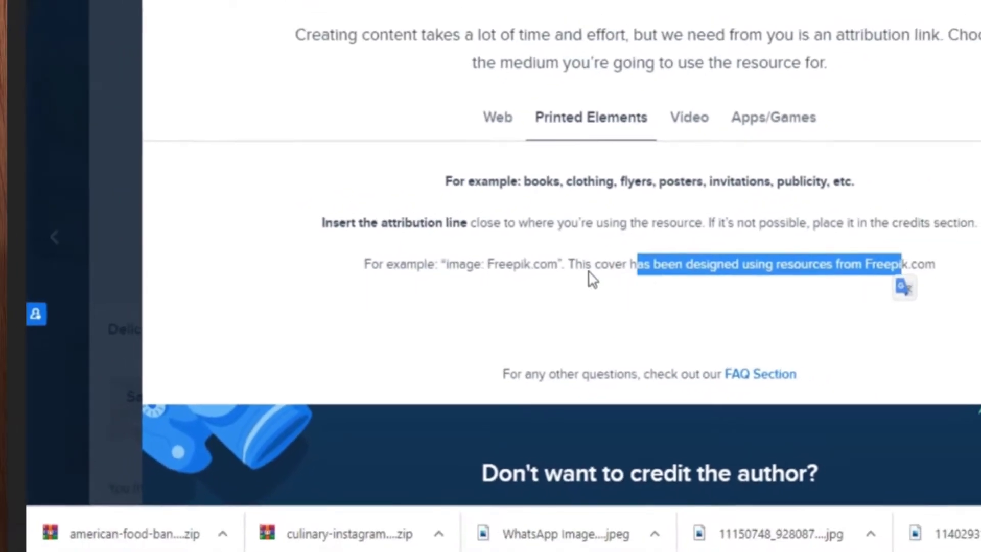
{"action": "left_click", "coordinate": [528, 276]}
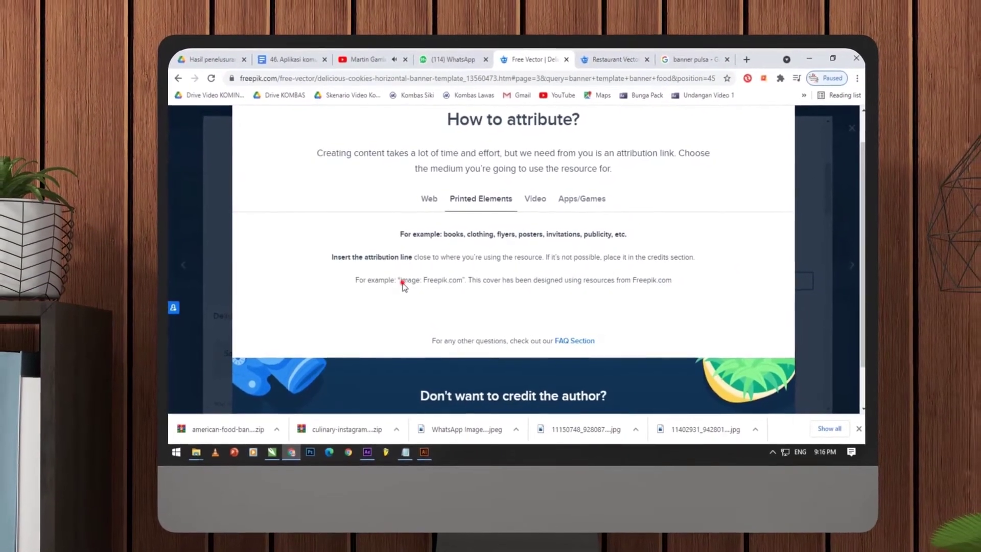
{"action": "left_click_drag", "start_coordinate": [408, 279], "coordinate": [460, 282]}
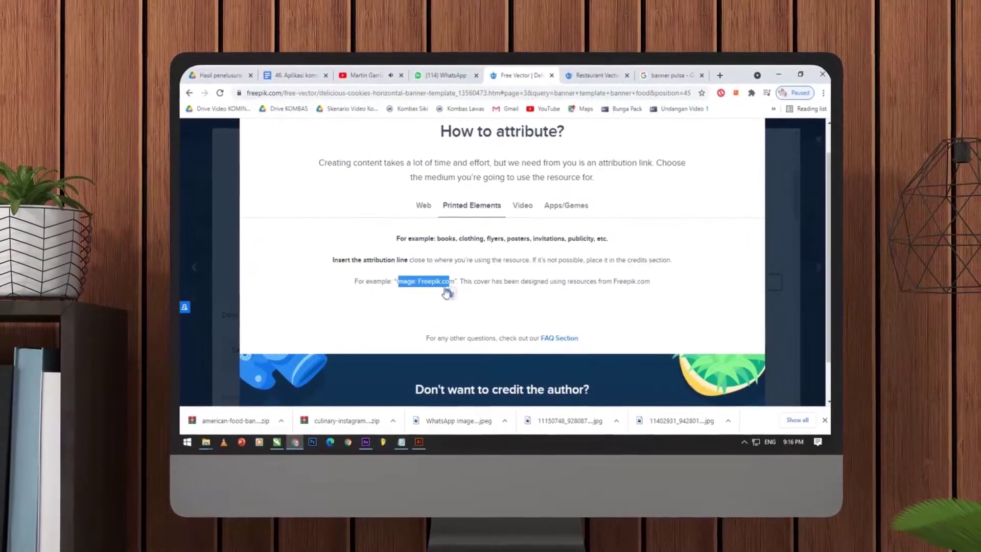
Review the Web and Printed Elements attribution tabs, close the guide, and scroll the resource page.
{"action": "left_click", "coordinate": [419, 285]}
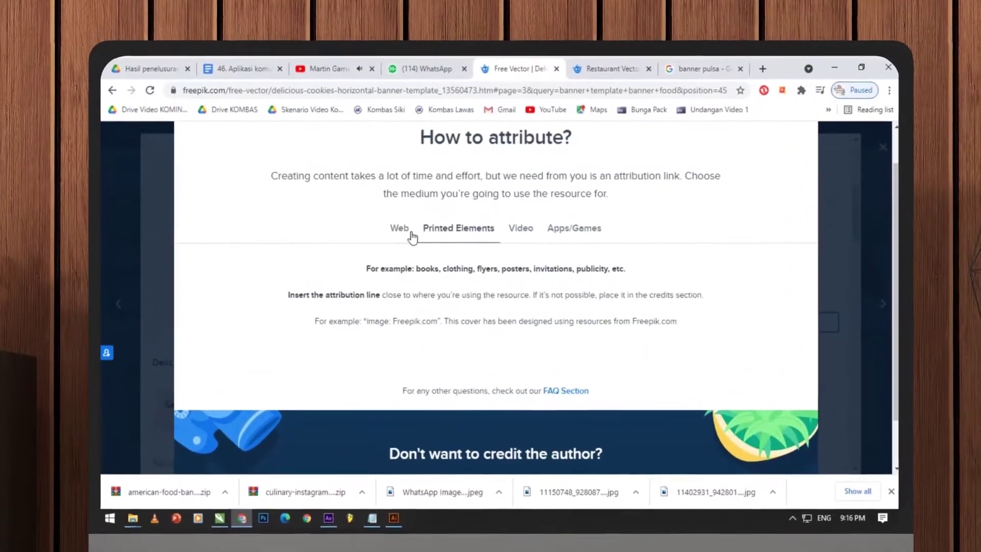
{"action": "left_click", "coordinate": [403, 228]}
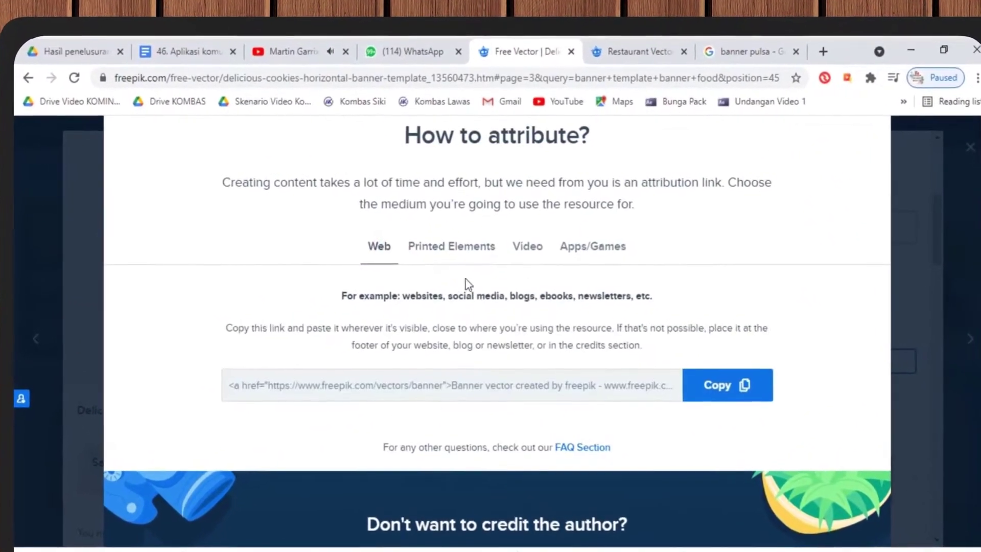
{"action": "scroll", "coordinate": [511, 357], "scroll_direction": "down", "scroll_amount": 2}
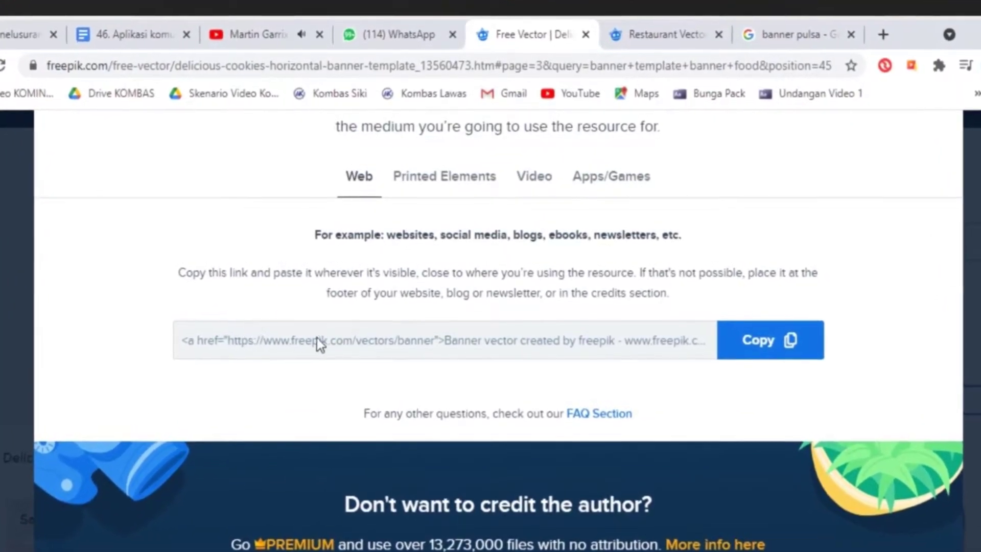
{"action": "scroll", "coordinate": [618, 327], "scroll_direction": "up", "scroll_amount": 2}
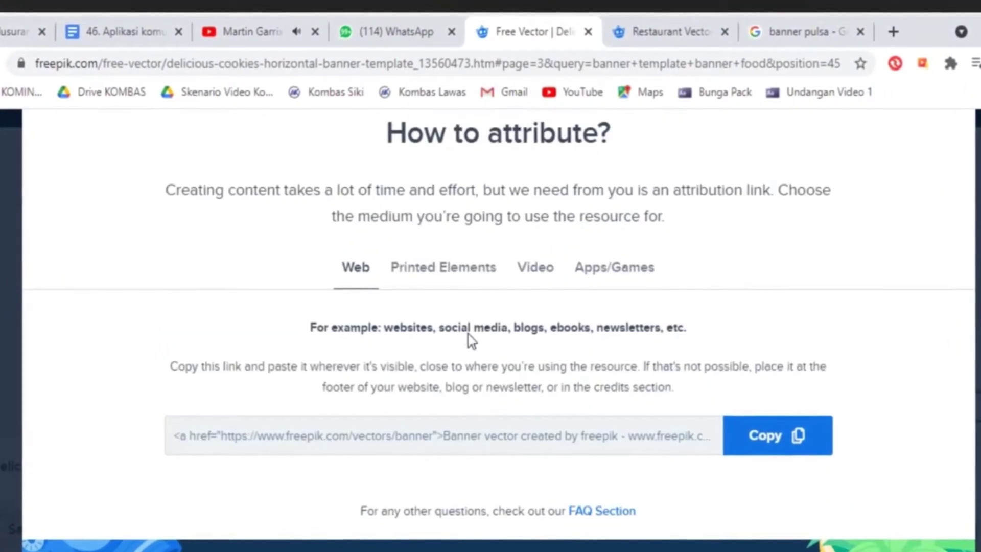
{"action": "left_click", "coordinate": [456, 265]}
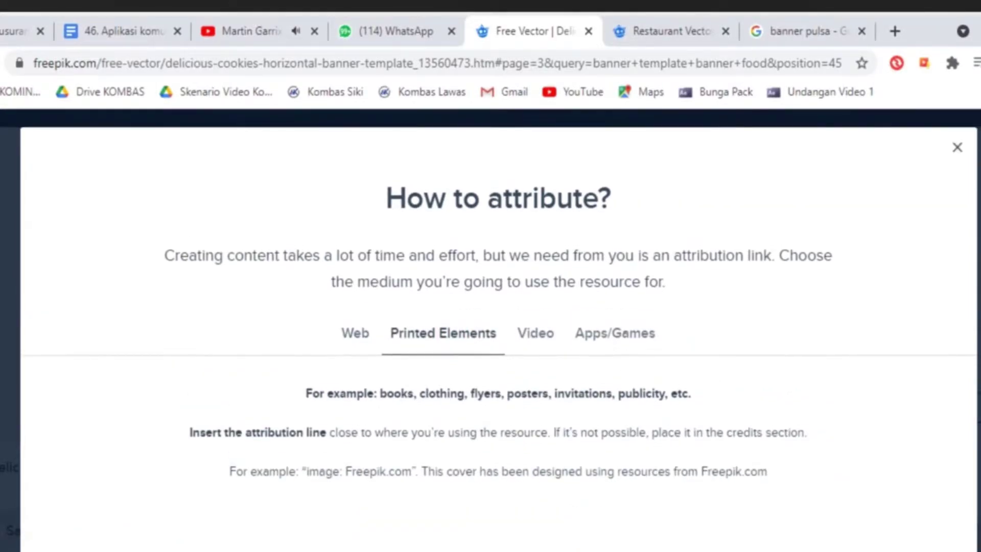
{"action": "left_click", "coordinate": [945, 141]}
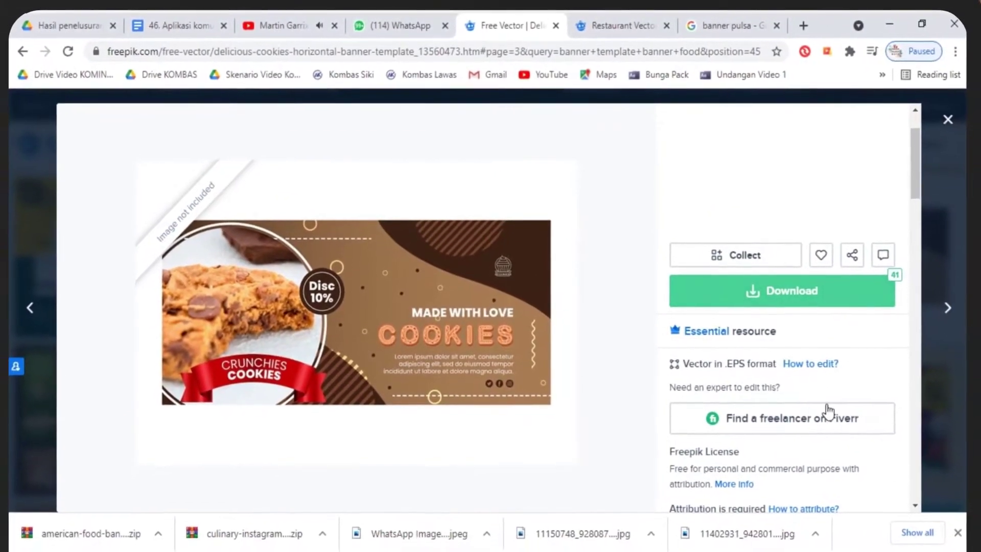
{"action": "scroll", "coordinate": [790, 388], "scroll_direction": "up", "scroll_amount": 2}
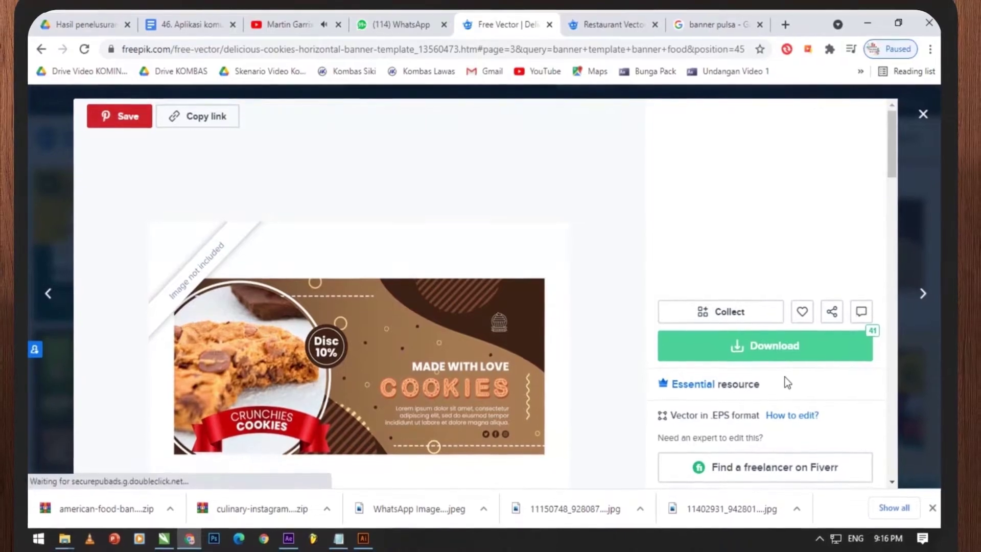
{"action": "scroll", "coordinate": [784, 376], "scroll_direction": "down", "scroll_amount": 1}
{"action": "scroll", "coordinate": [783, 376], "scroll_direction": "down", "scroll_amount": 1}
{"action": "scroll", "coordinate": [717, 337], "scroll_direction": "down", "scroll_amount": 1}
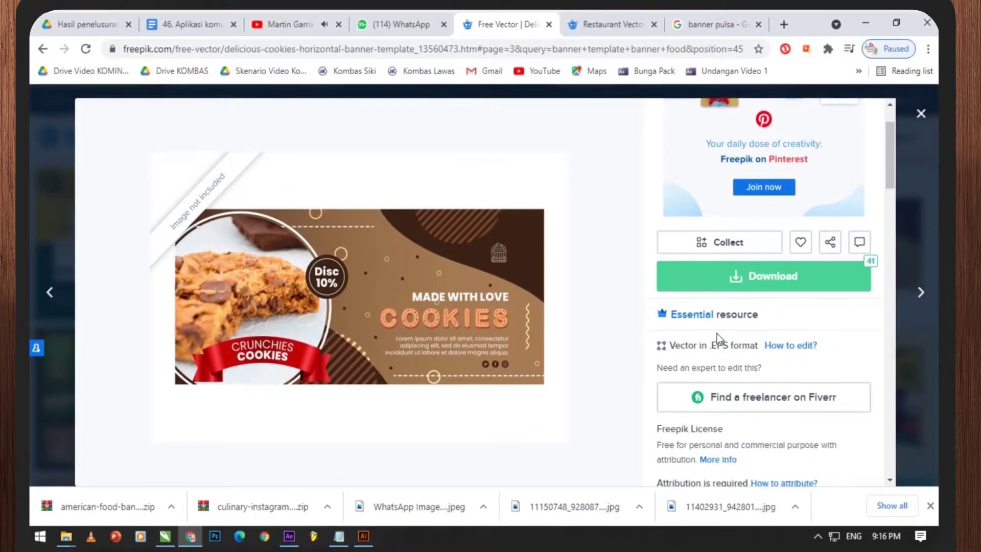
{"action": "scroll", "coordinate": [718, 337], "scroll_direction": "down", "scroll_amount": 2}
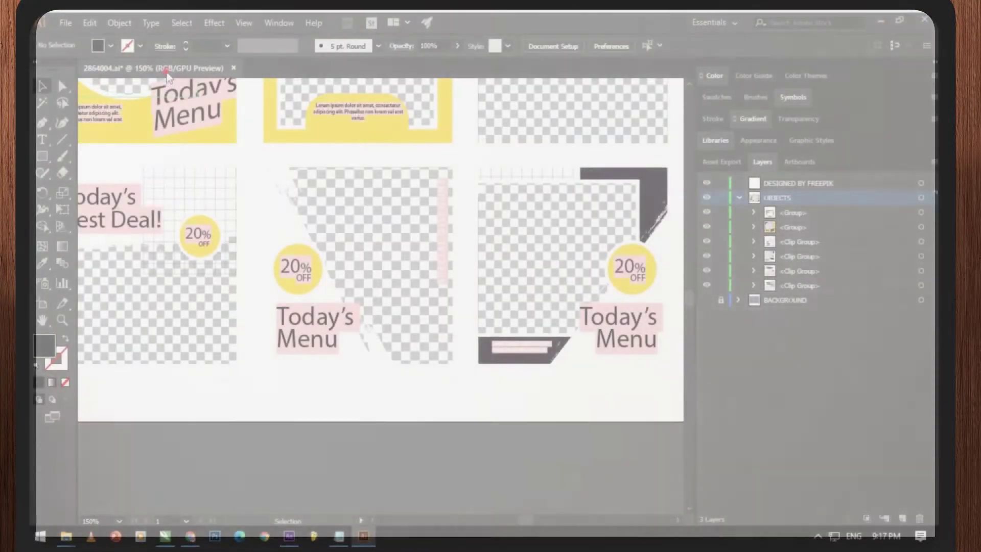
{"action": "scroll", "coordinate": [317, 208], "scroll_direction": "up", "scroll_amount": 2}
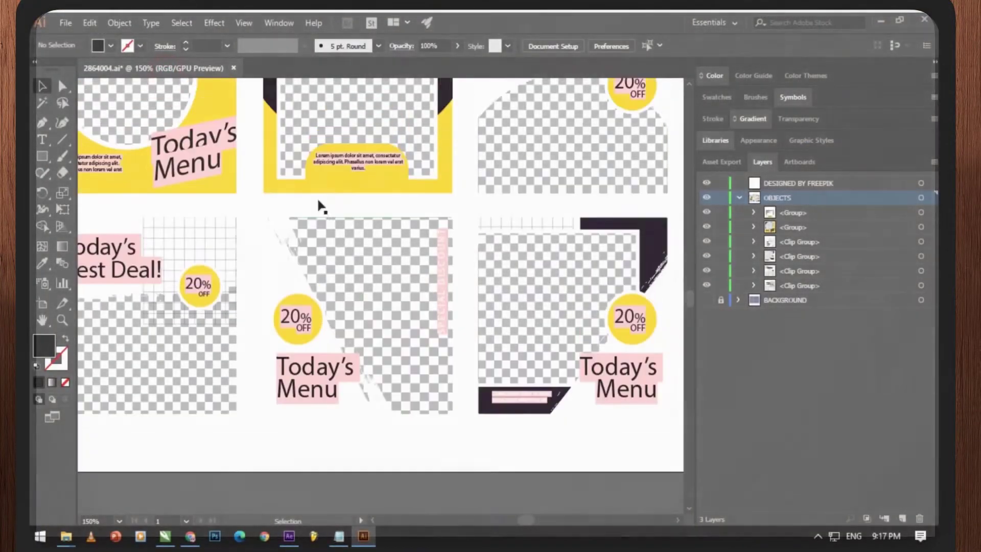
{"action": "scroll", "coordinate": [318, 207], "scroll_direction": "up", "scroll_amount": 1}
{"action": "scroll", "coordinate": [331, 199], "scroll_direction": "up", "scroll_amount": 2}
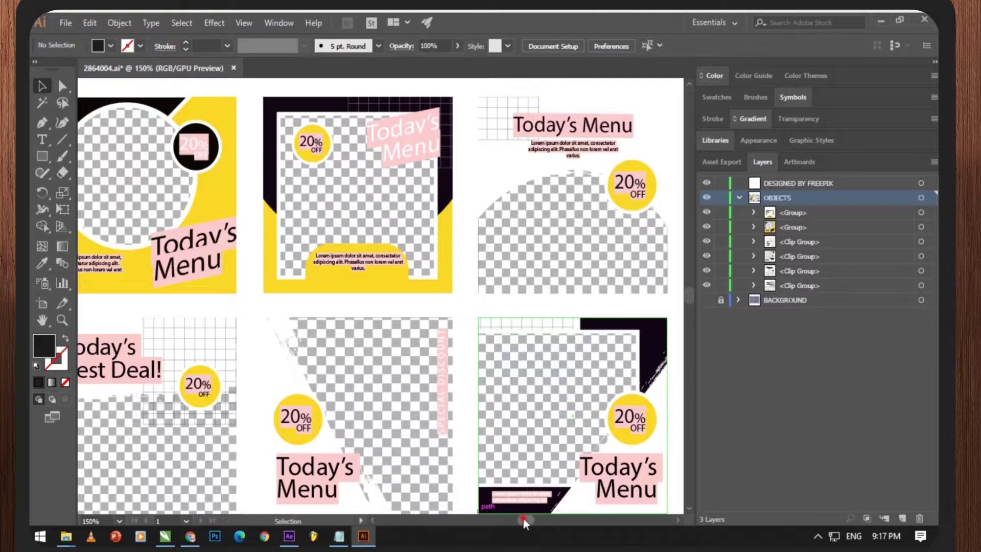
{"action": "left_click_drag", "start_coordinate": [523, 520], "coordinate": [522, 521]}
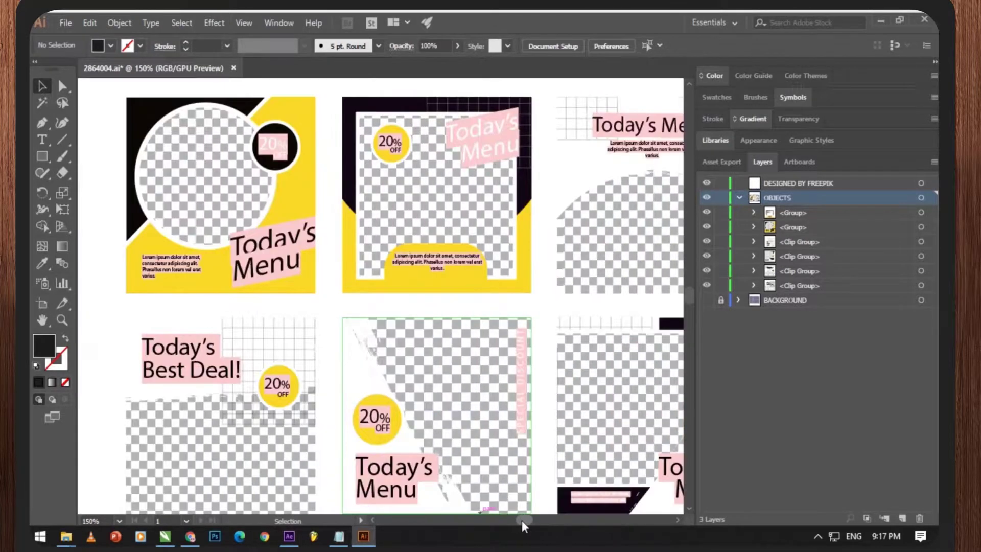
{"action": "scroll", "coordinate": [504, 357], "scroll_direction": "down", "scroll_amount": 2}
{"action": "scroll", "coordinate": [504, 301], "scroll_direction": "up", "scroll_amount": 1}
{"action": "scroll", "coordinate": [503, 291], "scroll_direction": "up", "scroll_amount": 1}
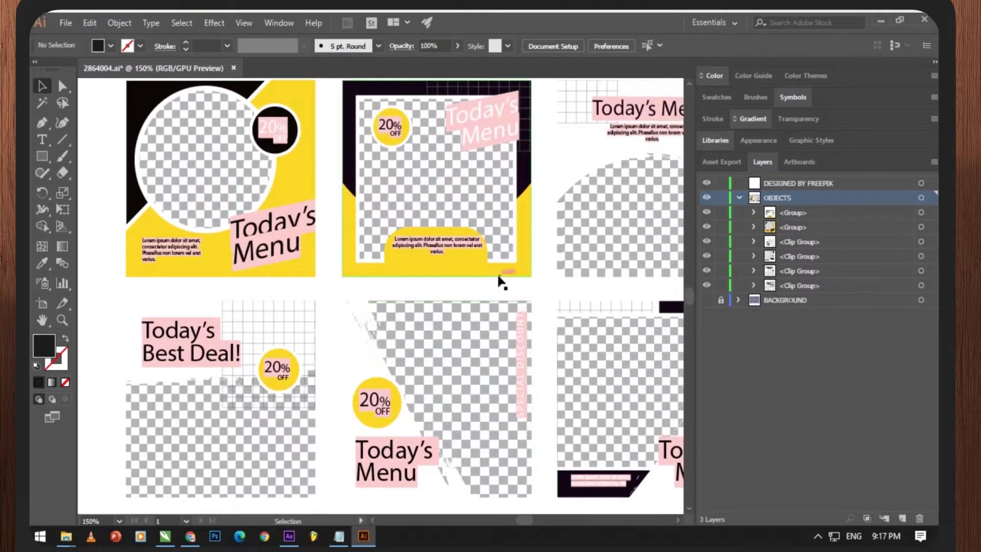
{"action": "scroll", "coordinate": [475, 271], "scroll_direction": "up", "scroll_amount": 1}
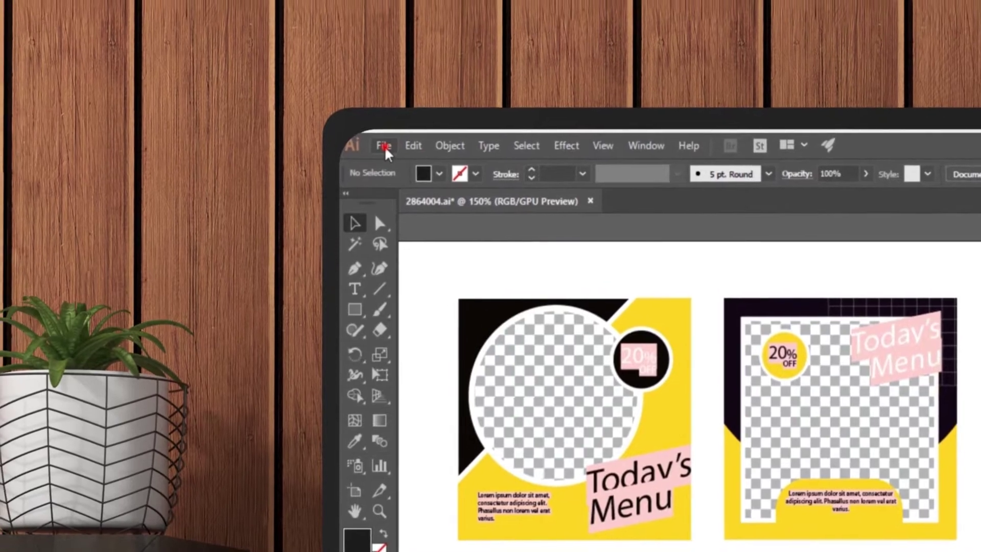
Save a copy of the Illustrator template under the file name 'Desain'.
{"action": "left_click", "coordinate": [391, 149]}
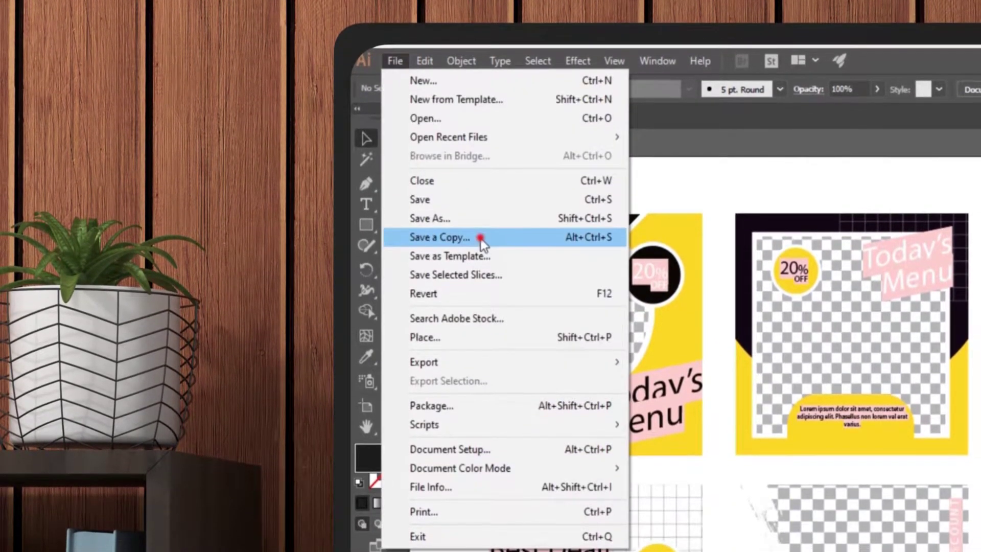
{"action": "left_click", "coordinate": [479, 232]}
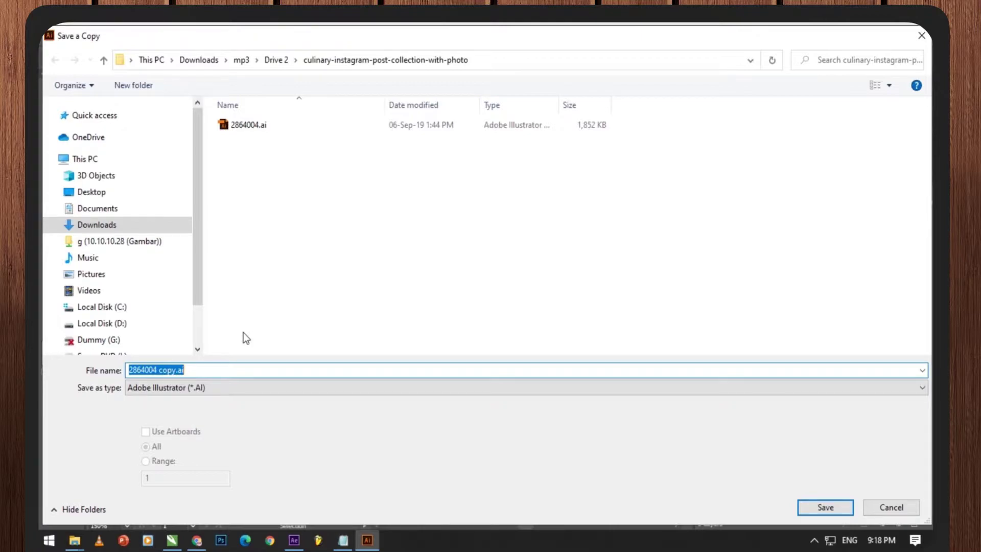
{"action": "type", "text": "Desain"}
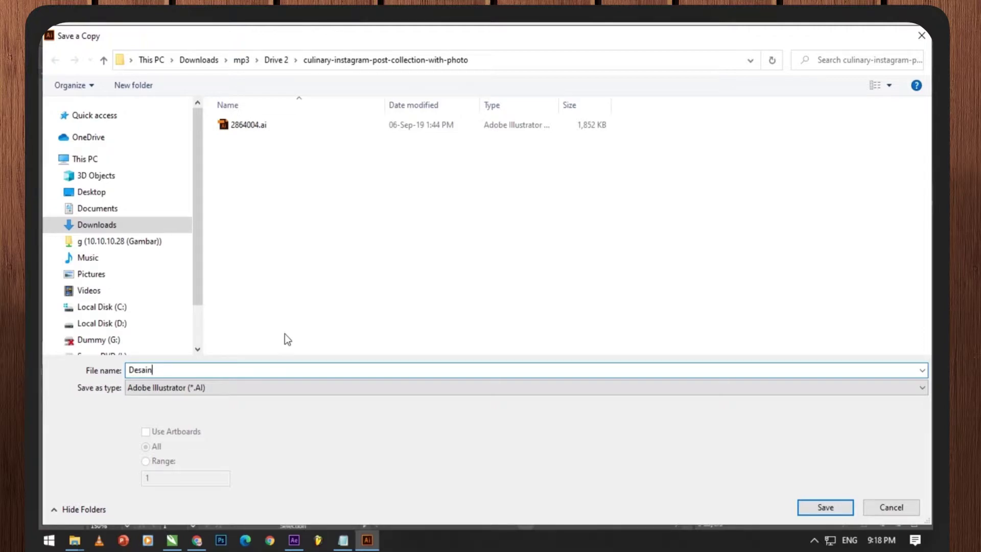
{"action": "left_click", "coordinate": [819, 507]}
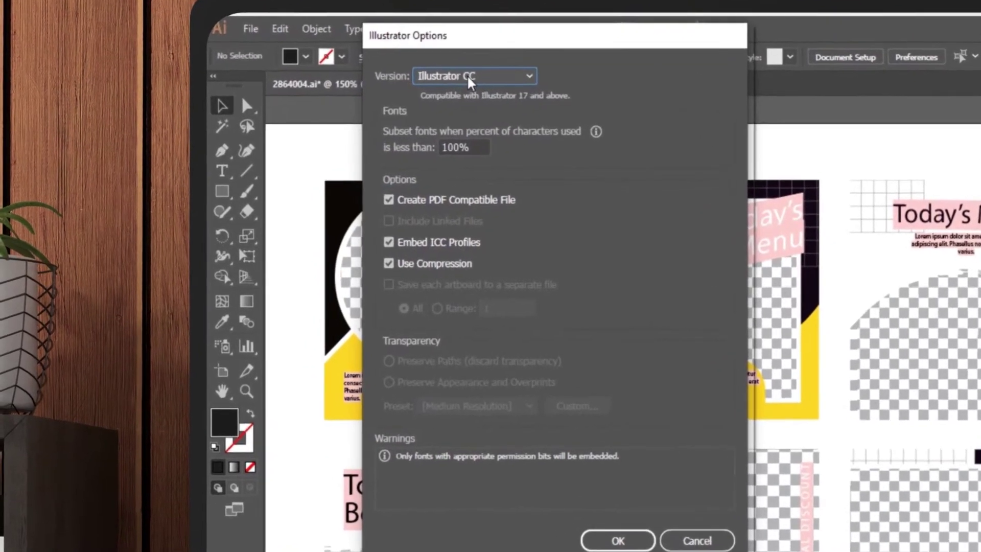
Set the Desain copy's version to Illustrator 8 and confirm the legacy-format warning.
{"action": "left_click", "coordinate": [407, 101]}
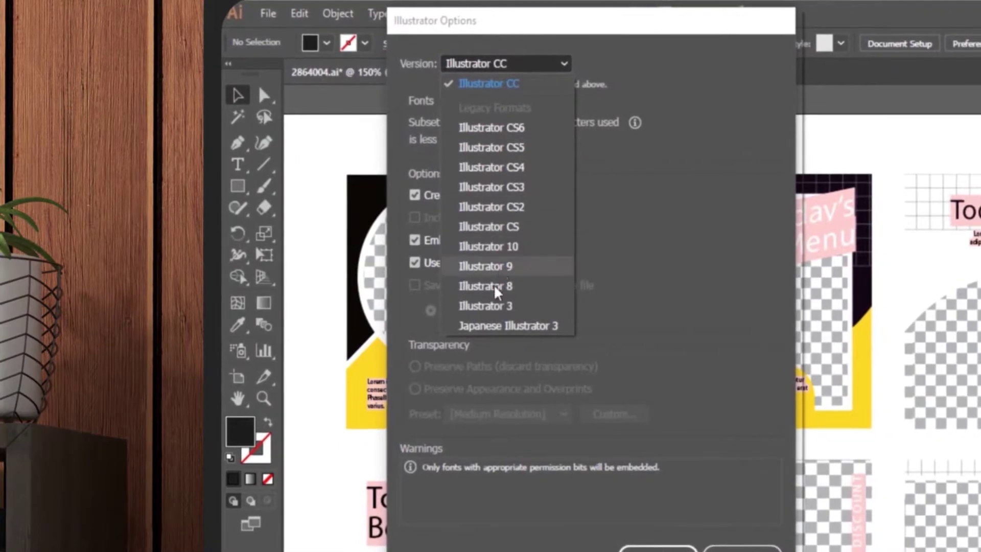
{"action": "left_click", "coordinate": [498, 286]}
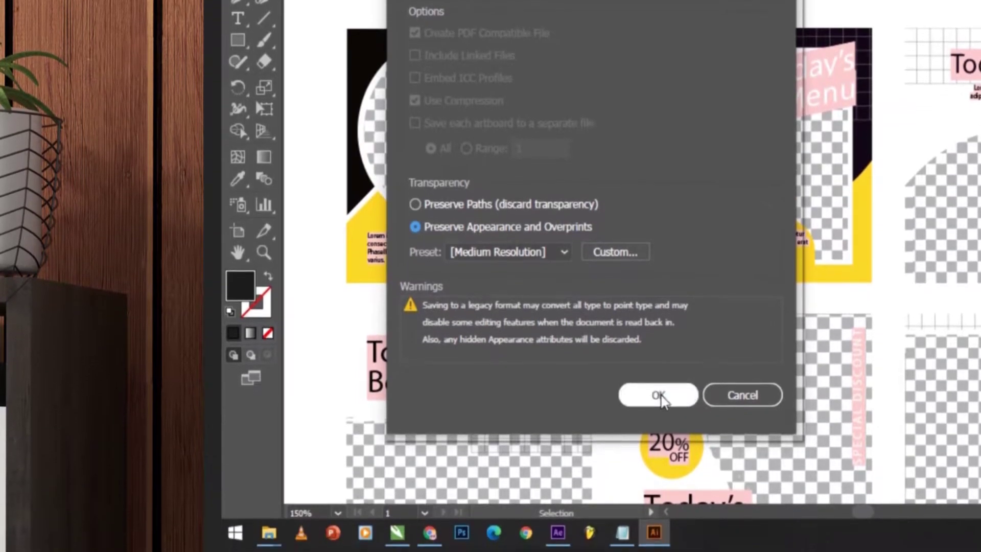
{"action": "left_click", "coordinate": [658, 396]}
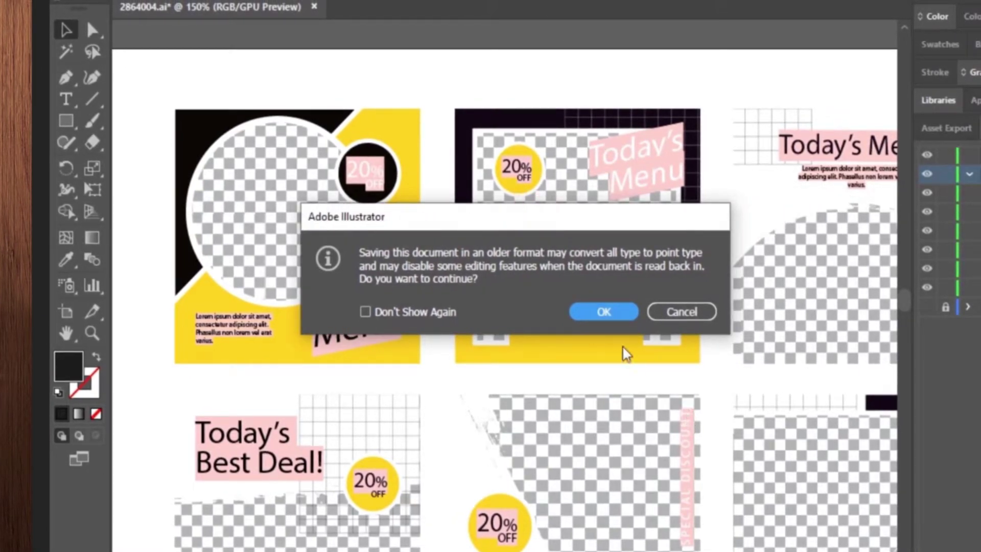
{"action": "left_click", "coordinate": [610, 319]}
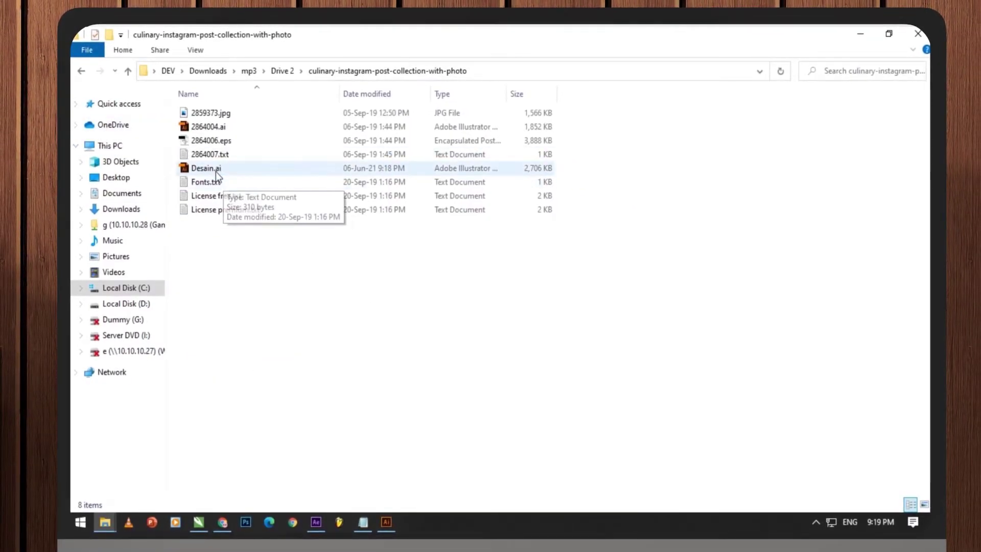
Select Desain.ai in Explorer and create a new blank 1920×1080 px CorelDRAW document.
{"action": "left_click", "coordinate": [216, 170]}
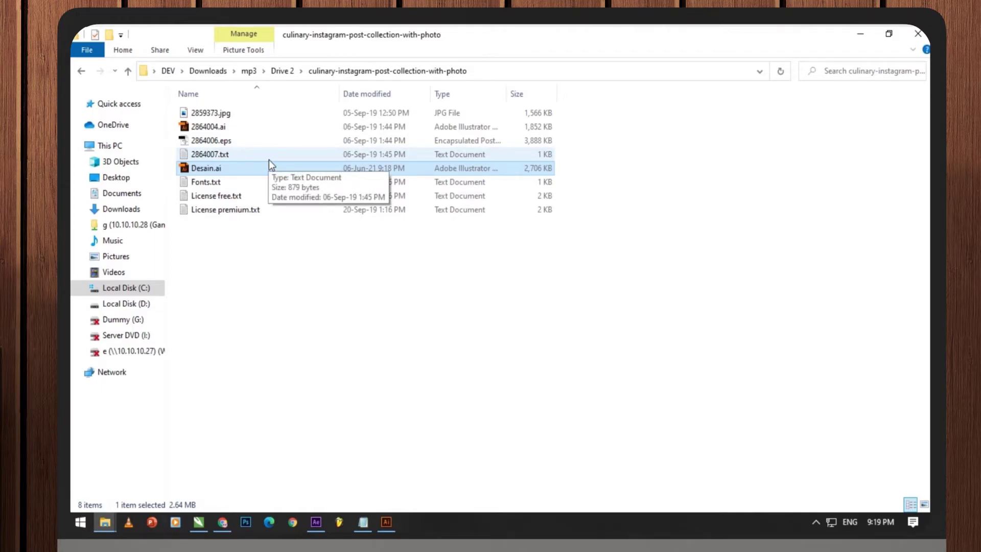
{"action": "left_click", "coordinate": [198, 522]}
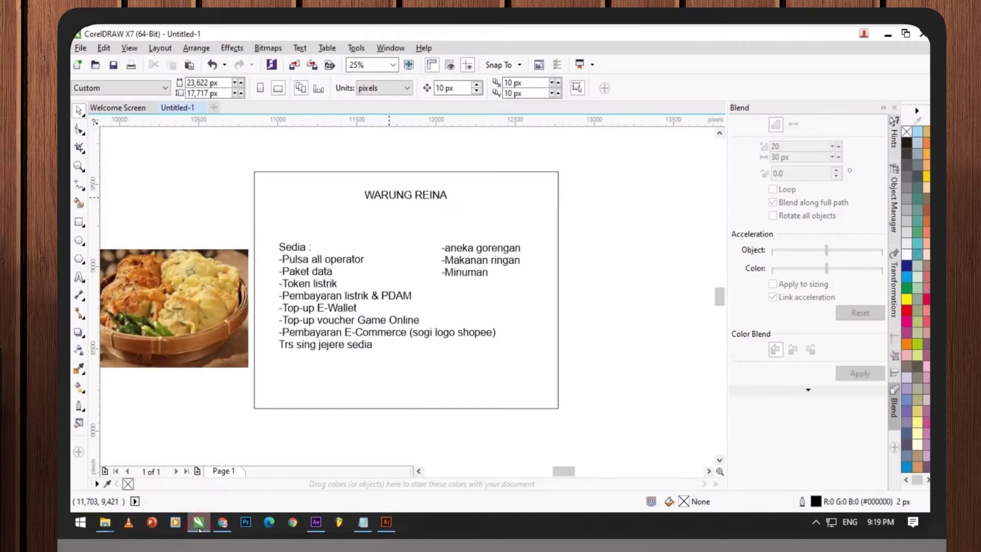
{"action": "left_click", "coordinate": [213, 109]}
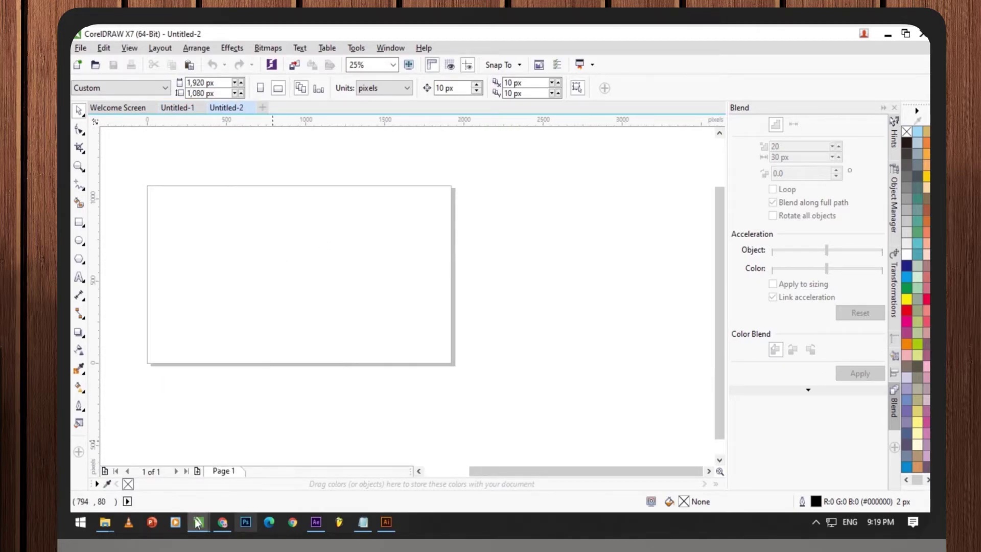
{"action": "mouse_move", "coordinate": [106, 522]}
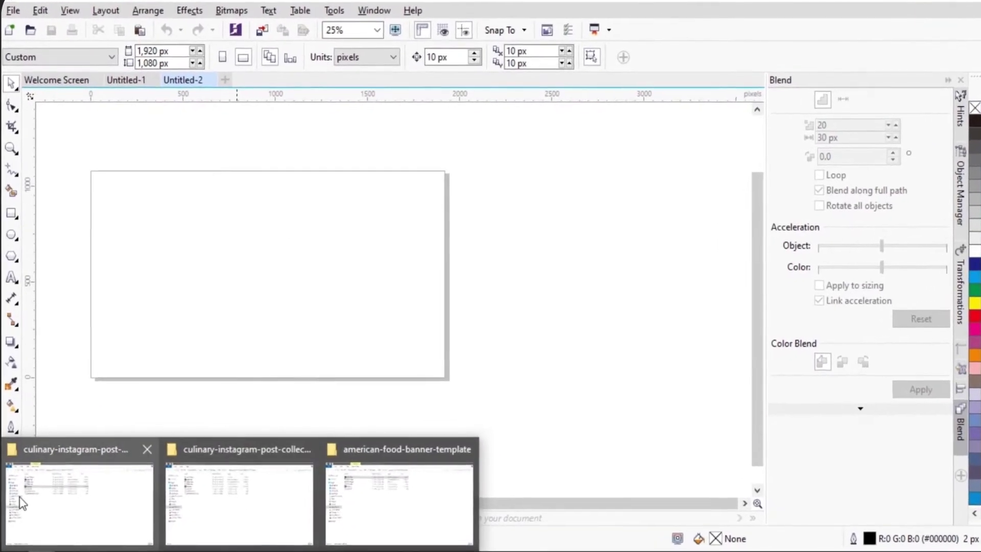
Drag Desain.ai into Untitled-2, accepting the PANOSE suggested font substitutions.
{"action": "left_click", "coordinate": [33, 504]}
{"action": "mouse_move", "coordinate": [153, 147]}
{"action": "left_mouse_down"}
{"action": "mouse_move", "coordinate": [244, 377]}
{"action": "mouse_move", "coordinate": [338, 98]}
{"action": "left_mouse_up"}
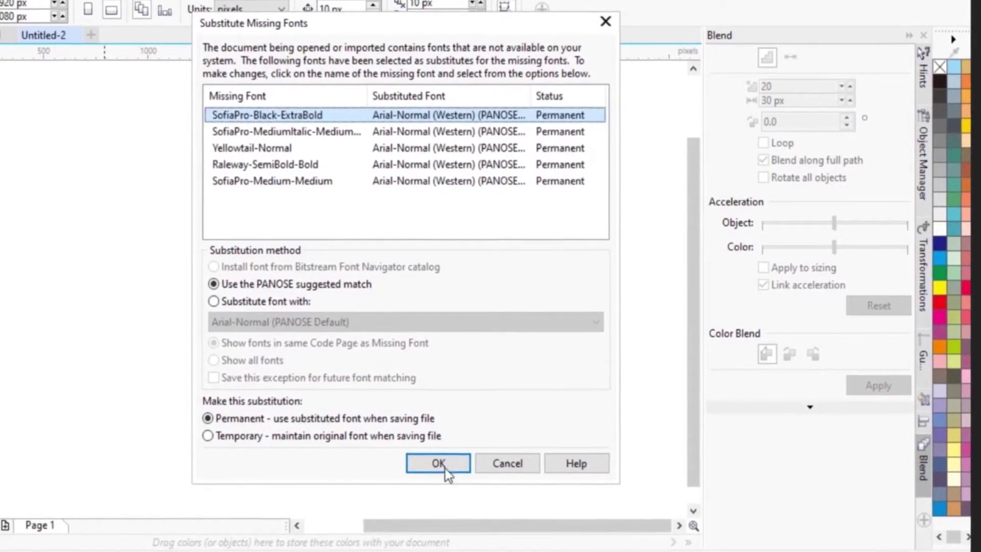
{"action": "left_click", "coordinate": [258, 302]}
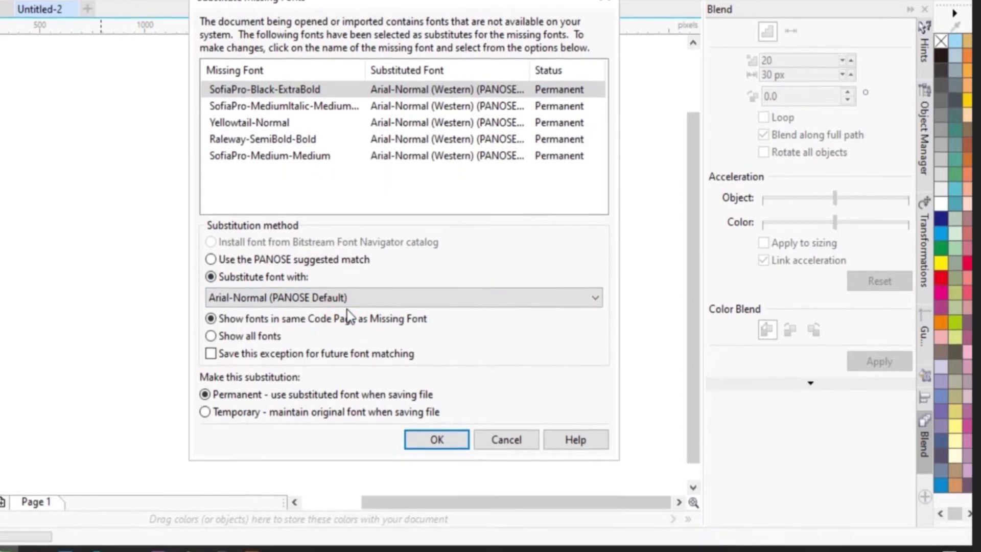
{"action": "left_click", "coordinate": [307, 284]}
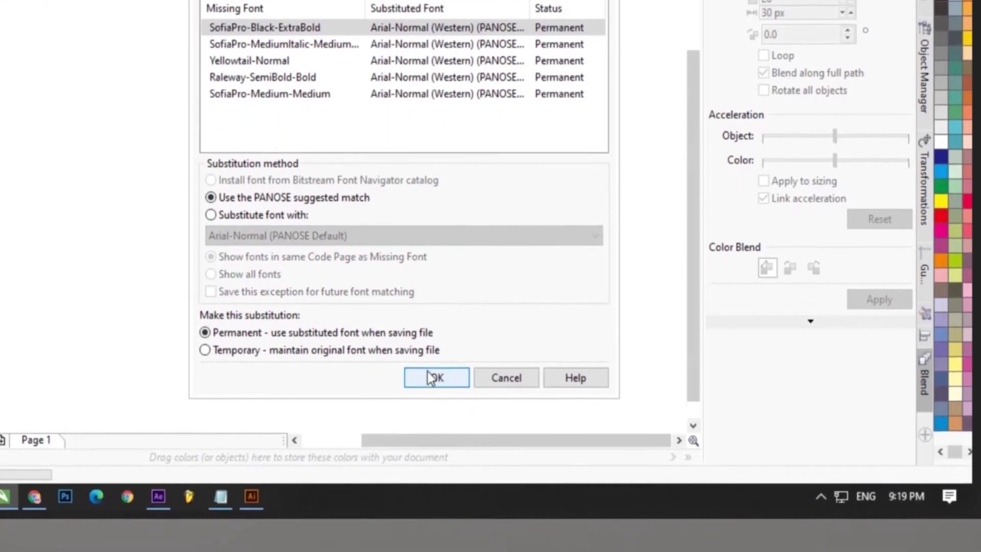
{"action": "left_click", "coordinate": [435, 355]}
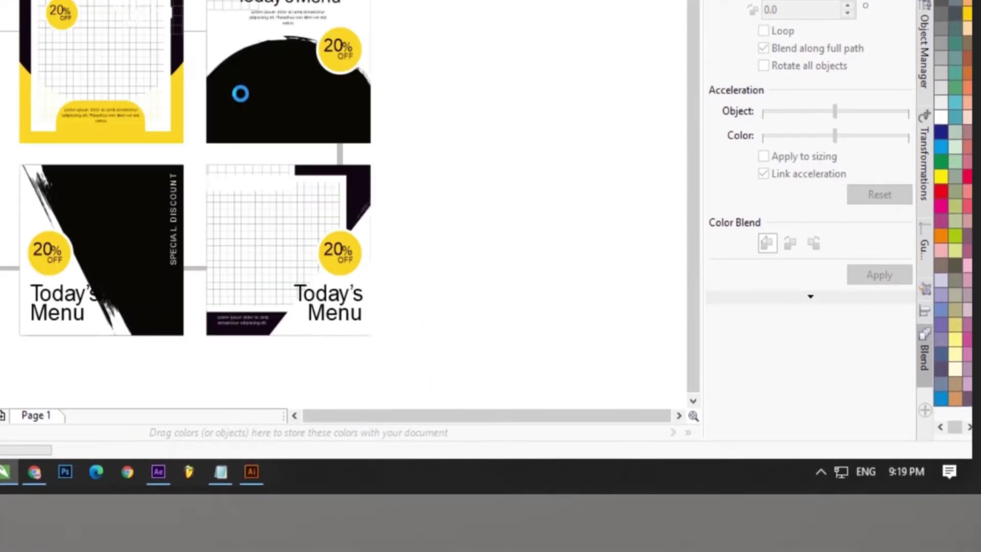
Zoom around the imported artwork and select the first panel's black background shape.
{"action": "scroll", "coordinate": [250, 153], "scroll_direction": "up", "scroll_amount": 3}
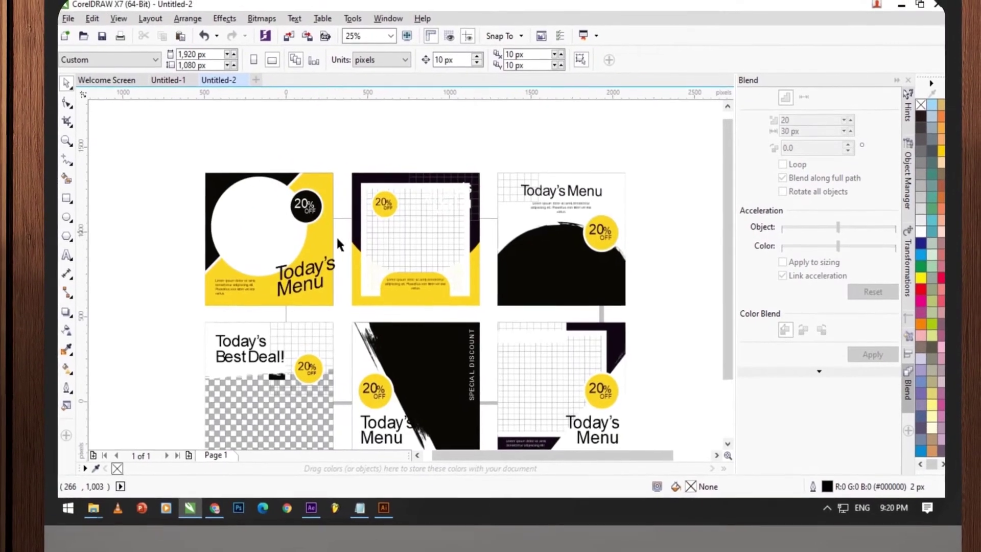
{"action": "scroll", "coordinate": [250, 154], "scroll_direction": "up", "scroll_amount": 2}
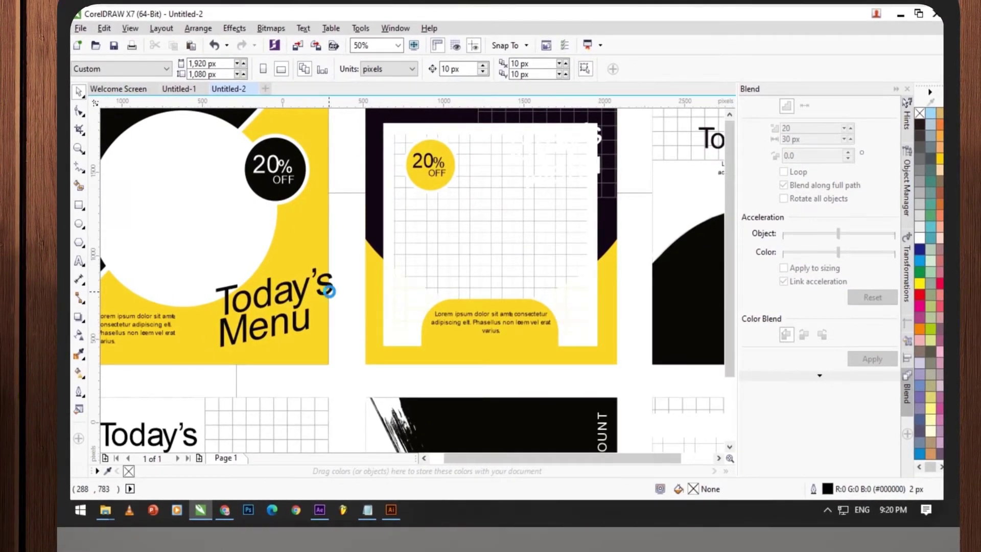
{"action": "scroll", "coordinate": [329, 291], "scroll_direction": "down", "scroll_amount": 2}
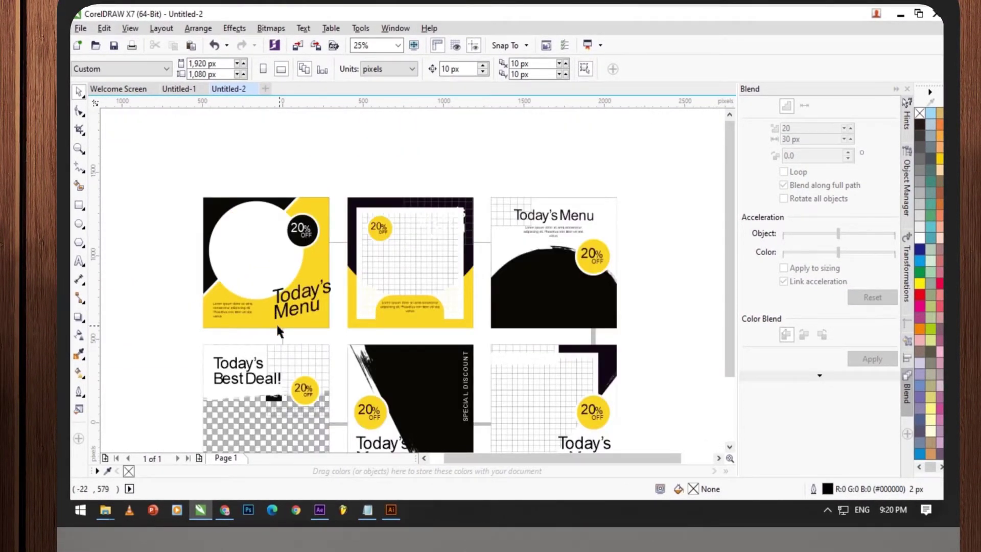
{"action": "key", "text": "ctrl+a"}
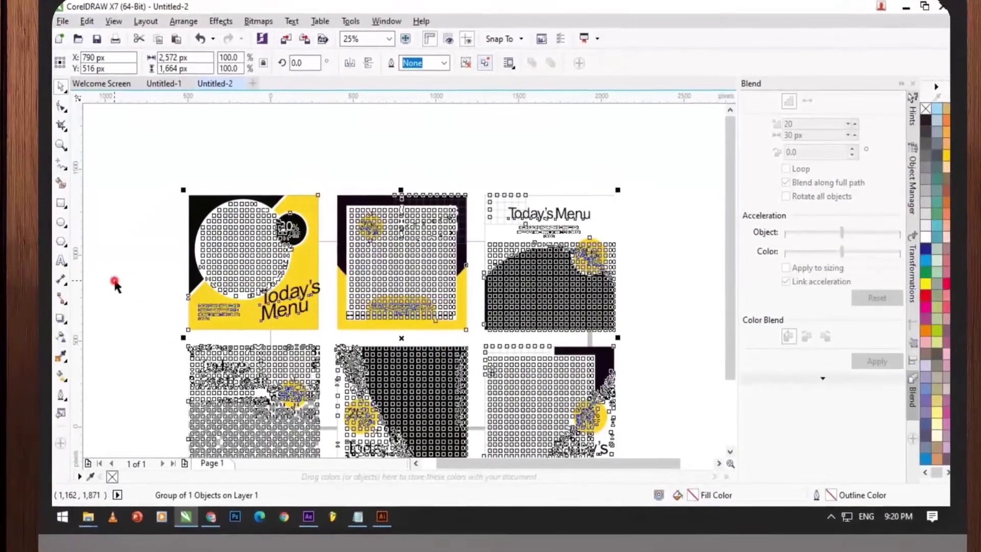
{"action": "key", "text": "Escape"}
{"action": "scroll", "coordinate": [189, 219], "scroll_direction": "up", "scroll_amount": 1}
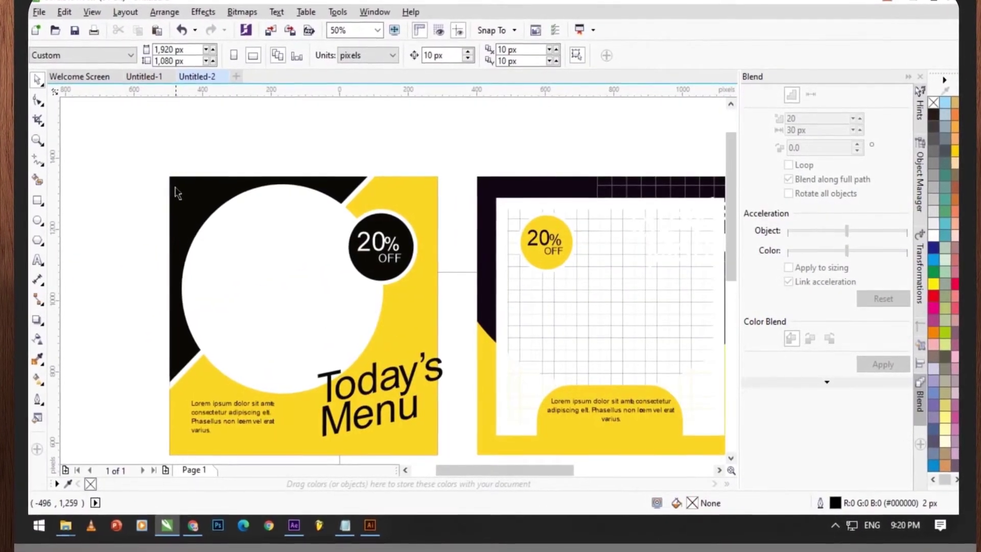
{"action": "scroll", "coordinate": [181, 204], "scroll_direction": "up", "scroll_amount": 1}
{"action": "left_click", "coordinate": [176, 191]}
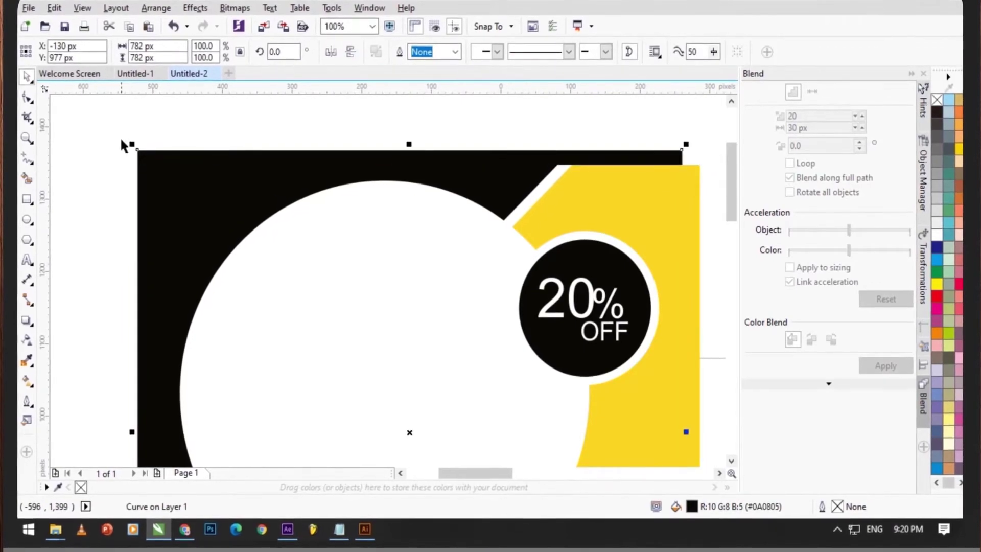
{"action": "scroll", "coordinate": [176, 191], "scroll_direction": "up", "scroll_amount": 2}
{"action": "scroll", "coordinate": [161, 178], "scroll_direction": "up", "scroll_amount": 1}
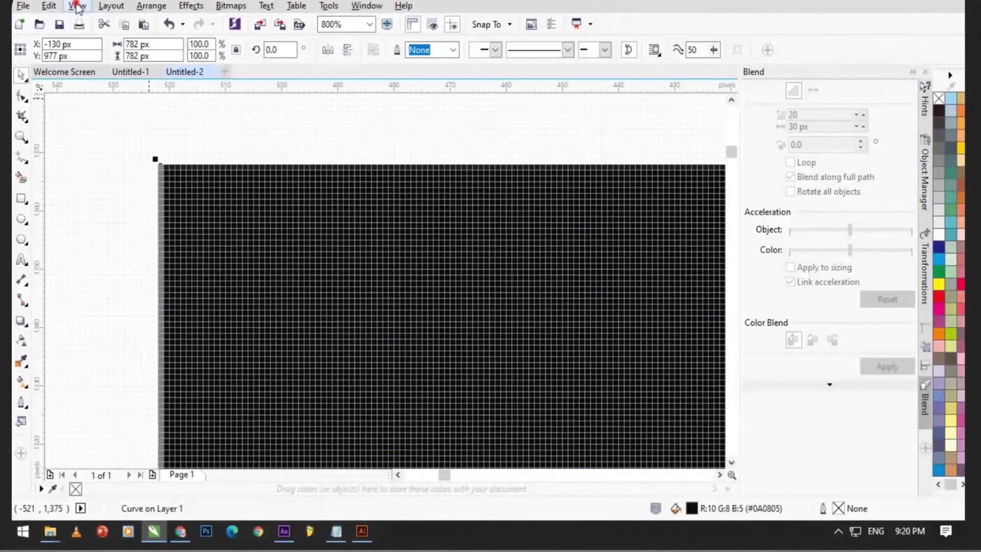
Switch to Enhanced display and zoom in on the black shape's corner.
{"action": "left_click", "coordinate": [79, 6]}
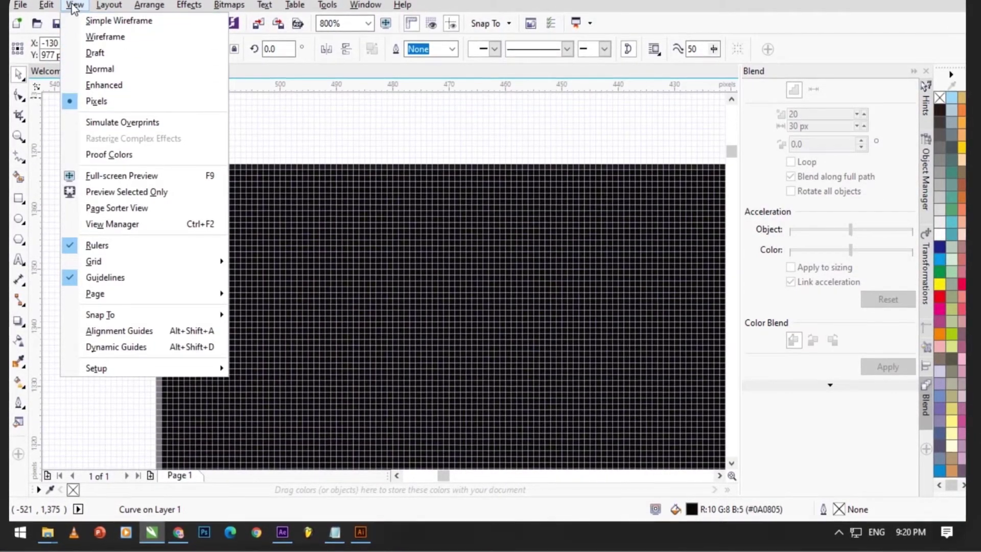
{"action": "left_click", "coordinate": [101, 87]}
{"action": "scroll", "coordinate": [139, 163], "scroll_direction": "up", "scroll_amount": 1}
{"action": "scroll", "coordinate": [140, 162], "scroll_direction": "up", "scroll_amount": 2}
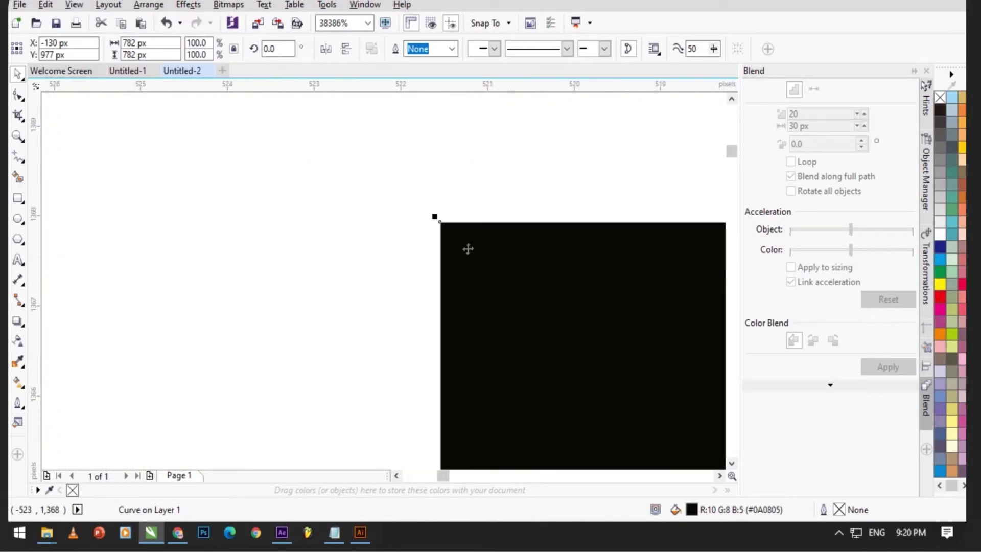
{"action": "scroll", "coordinate": [529, 268], "scroll_direction": "up", "scroll_amount": 3}
{"action": "left_click_drag", "start_coordinate": [529, 269], "coordinate": [216, 190]}
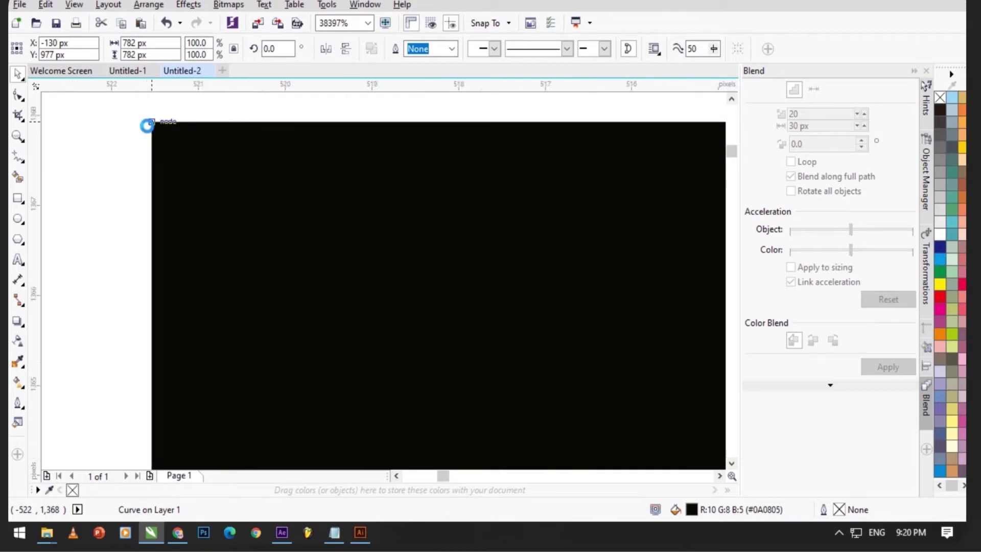
{"action": "scroll", "coordinate": [148, 124], "scroll_direction": "down", "scroll_amount": 5}
{"action": "scroll", "coordinate": [255, 219], "scroll_direction": "down", "scroll_amount": 3}
{"action": "scroll", "coordinate": [414, 131], "scroll_direction": "up", "scroll_amount": 3}
{"action": "scroll", "coordinate": [413, 132], "scroll_direction": "up", "scroll_amount": 1}
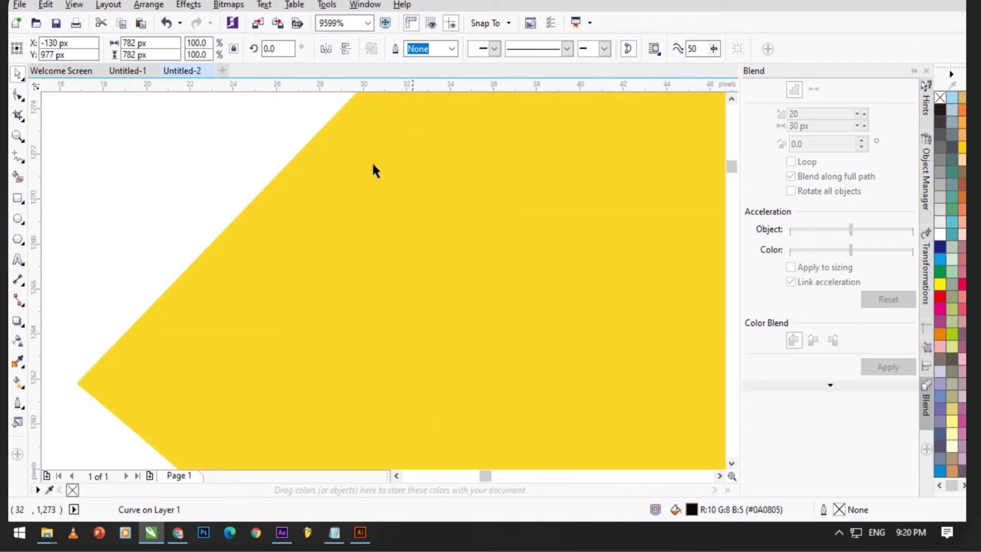
{"action": "scroll", "coordinate": [330, 169], "scroll_direction": "down", "scroll_amount": 2}
{"action": "scroll", "coordinate": [331, 164], "scroll_direction": "down", "scroll_amount": 3}
{"action": "scroll", "coordinate": [193, 251], "scroll_direction": "up", "scroll_amount": 2}
{"action": "scroll", "coordinate": [193, 251], "scroll_direction": "up", "scroll_amount": 5}
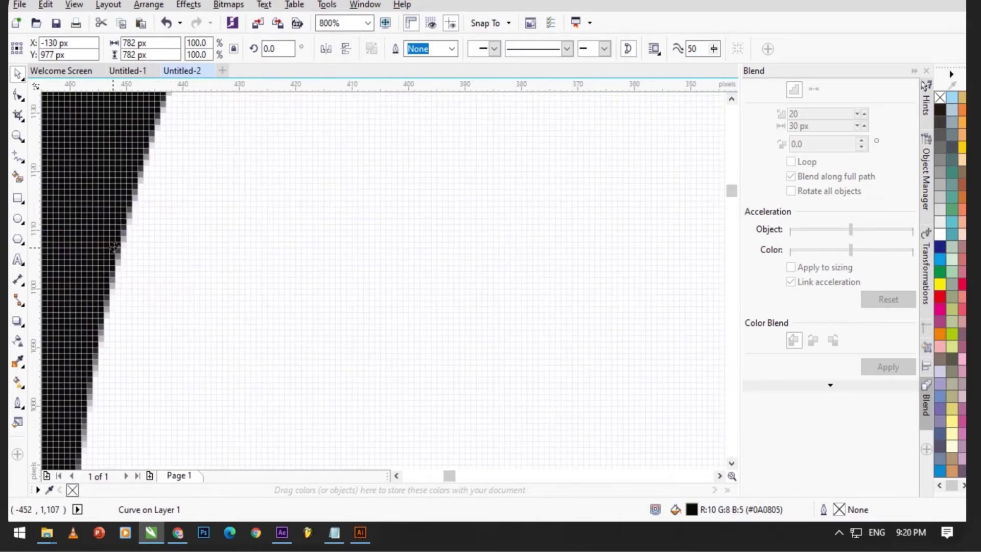
Leave pixel display mode and drag the black shape up-left out of its panel.
{"action": "left_click", "coordinate": [74, 4]}
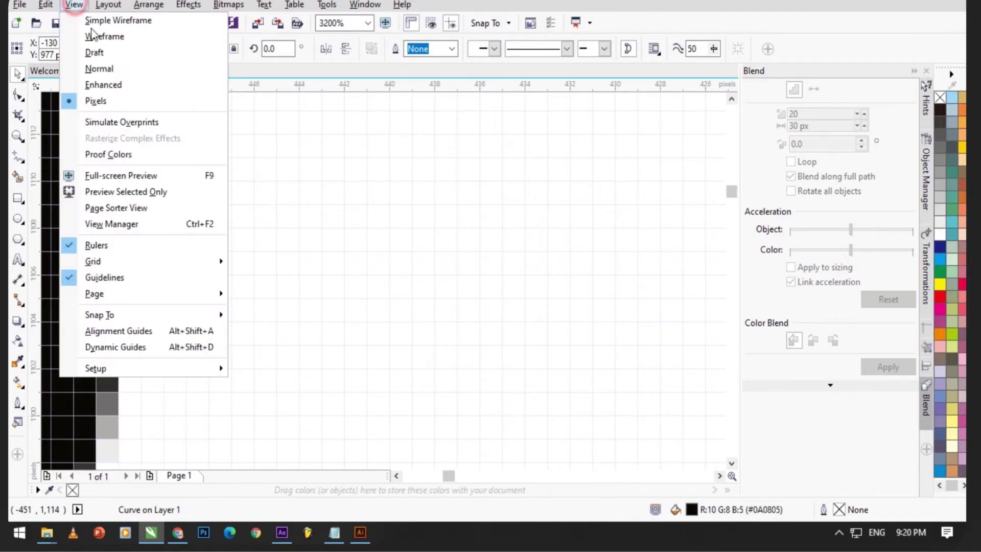
{"action": "left_click", "coordinate": [97, 99]}
{"action": "left_click_drag", "start_coordinate": [122, 149], "coordinate": [123, 150]}
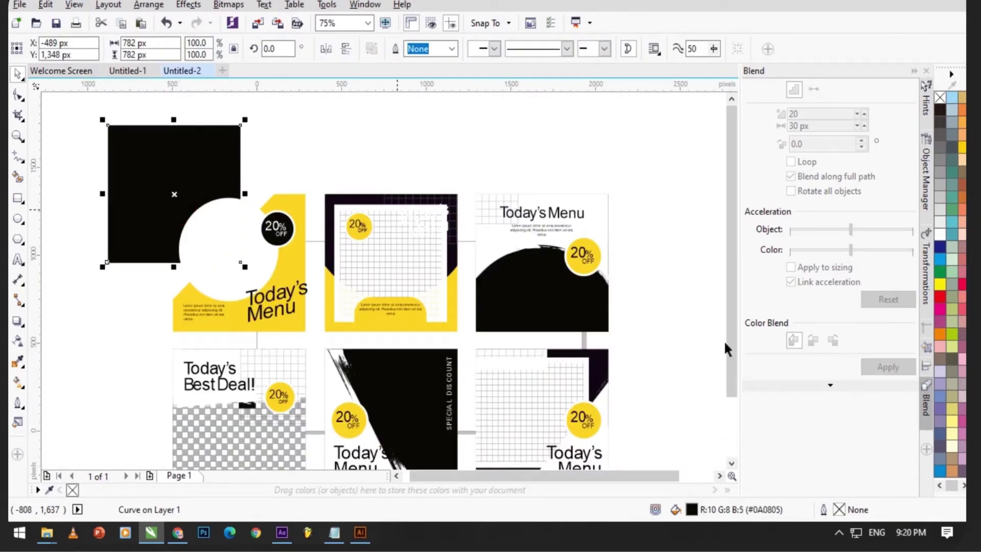
Fill the shape with blue and drag its top-left node down into a slanted edge.
{"action": "left_click", "coordinate": [942, 259]}
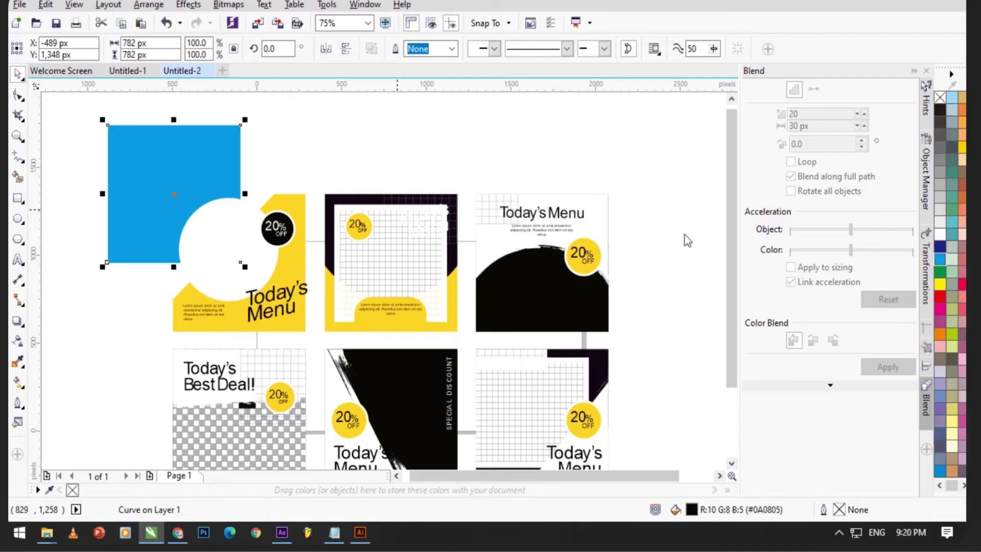
{"action": "left_click_drag", "start_coordinate": [108, 125], "coordinate": [145, 199]}
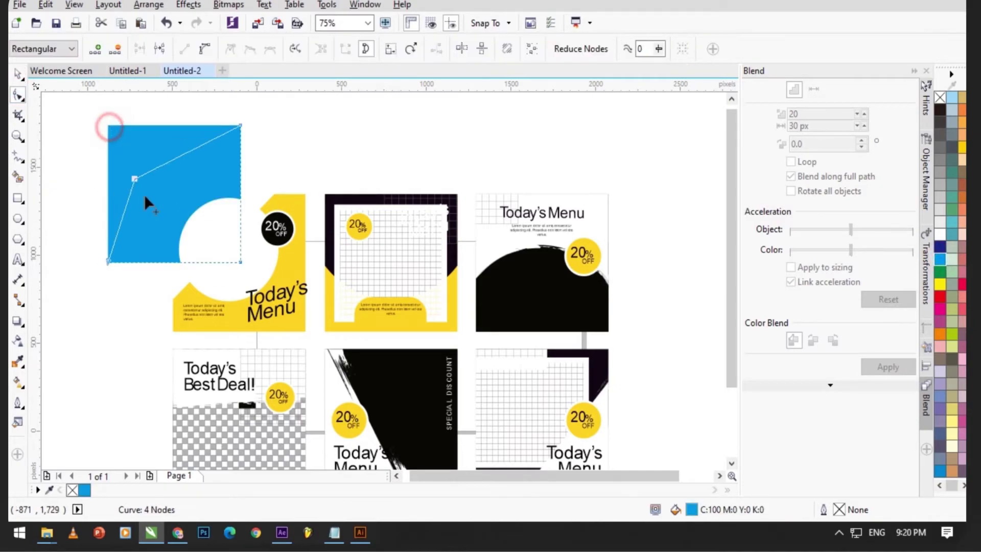
{"action": "left_click", "coordinate": [80, 162]}
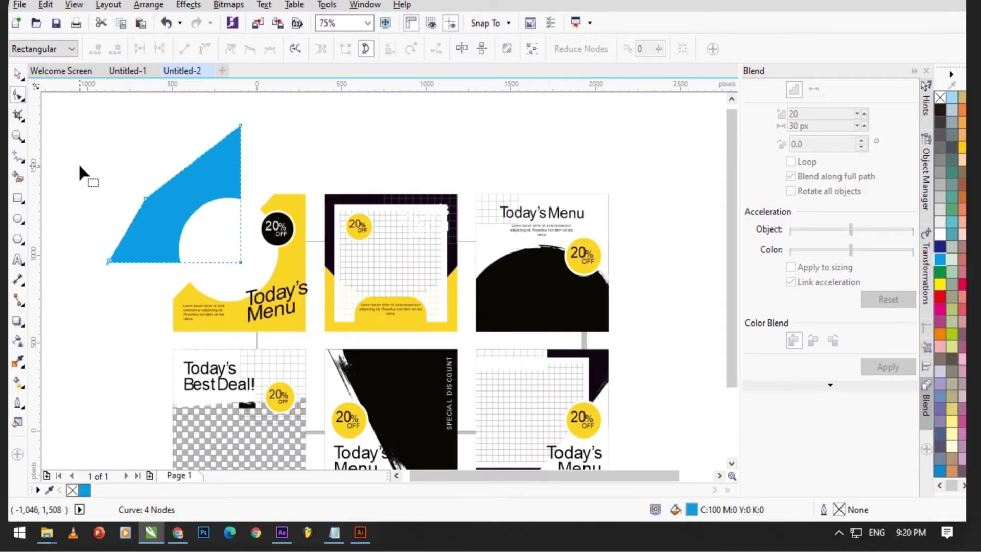